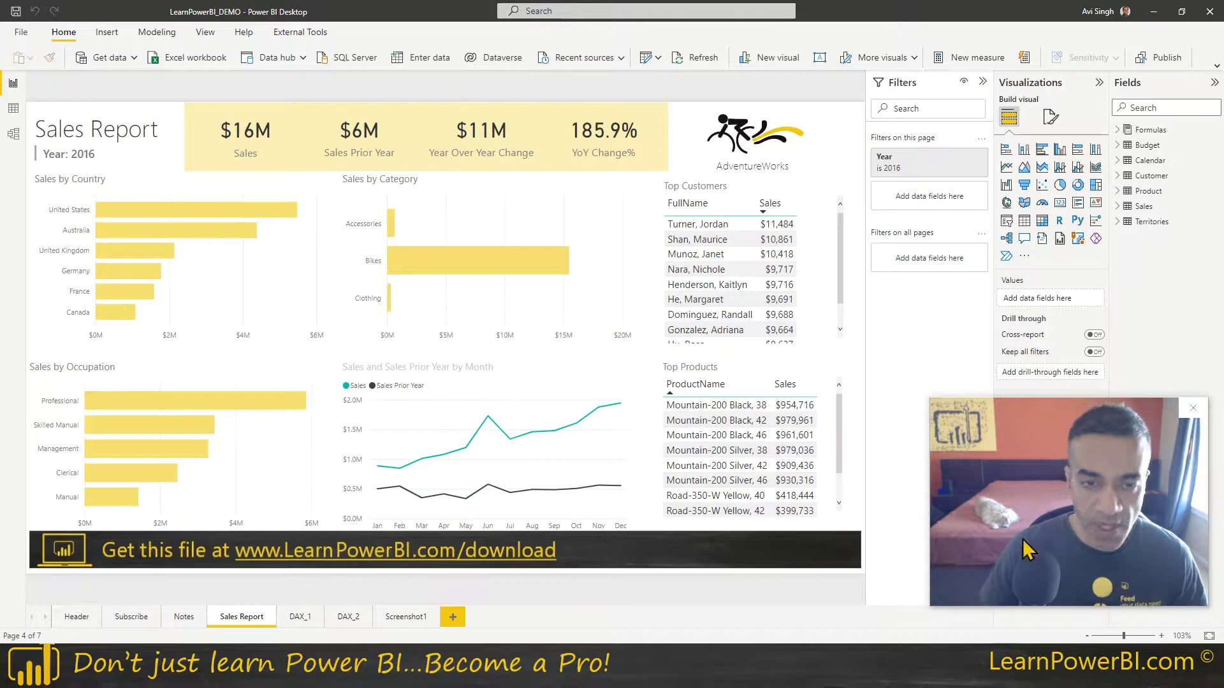
Switch from Power BI Desktop to the How to Blur Sensitive Data slide show.
key(alt+Tab)
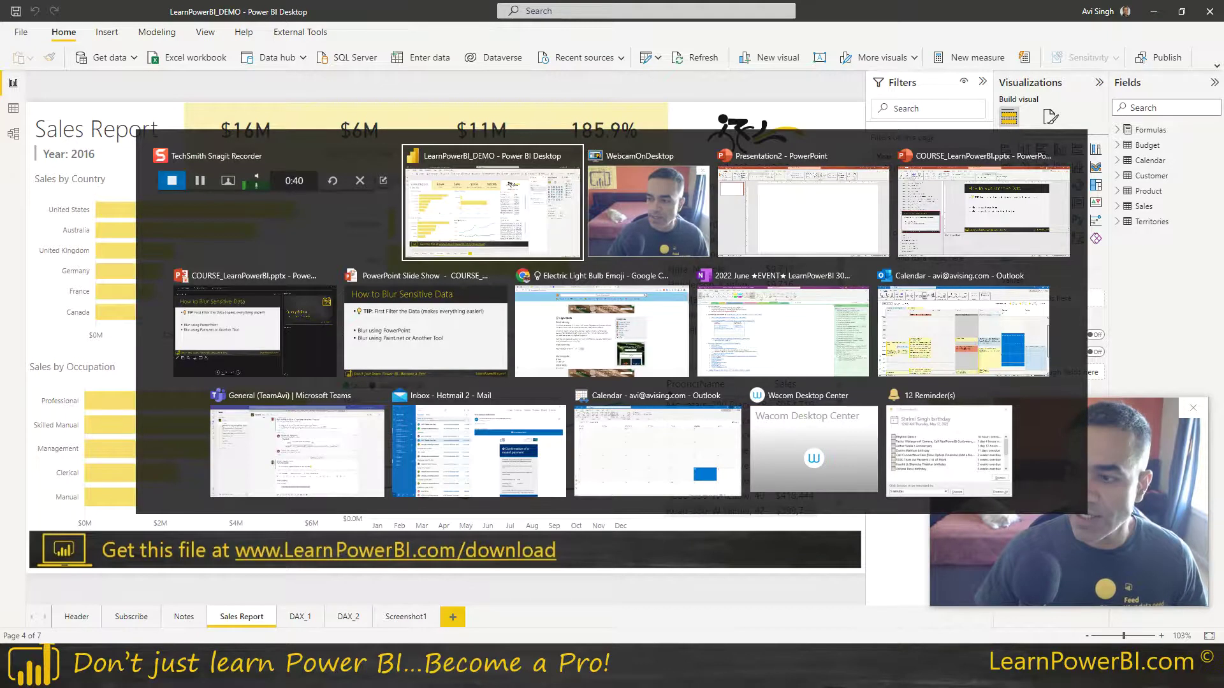
key(Tab)
key(Tab)
key(Tab)
key(Tab)
key(Tab)
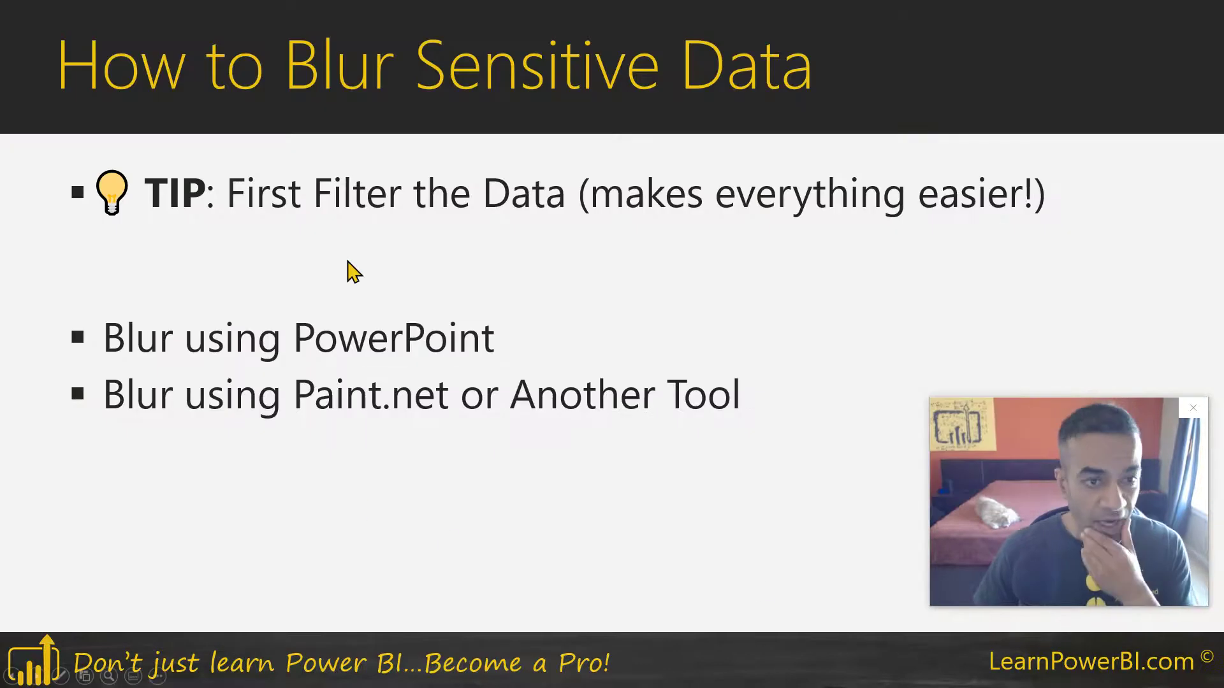
Highlight the filter-the-data-first tip with the laser pointer, then return to the Sales Report.
key(ctrl+l)
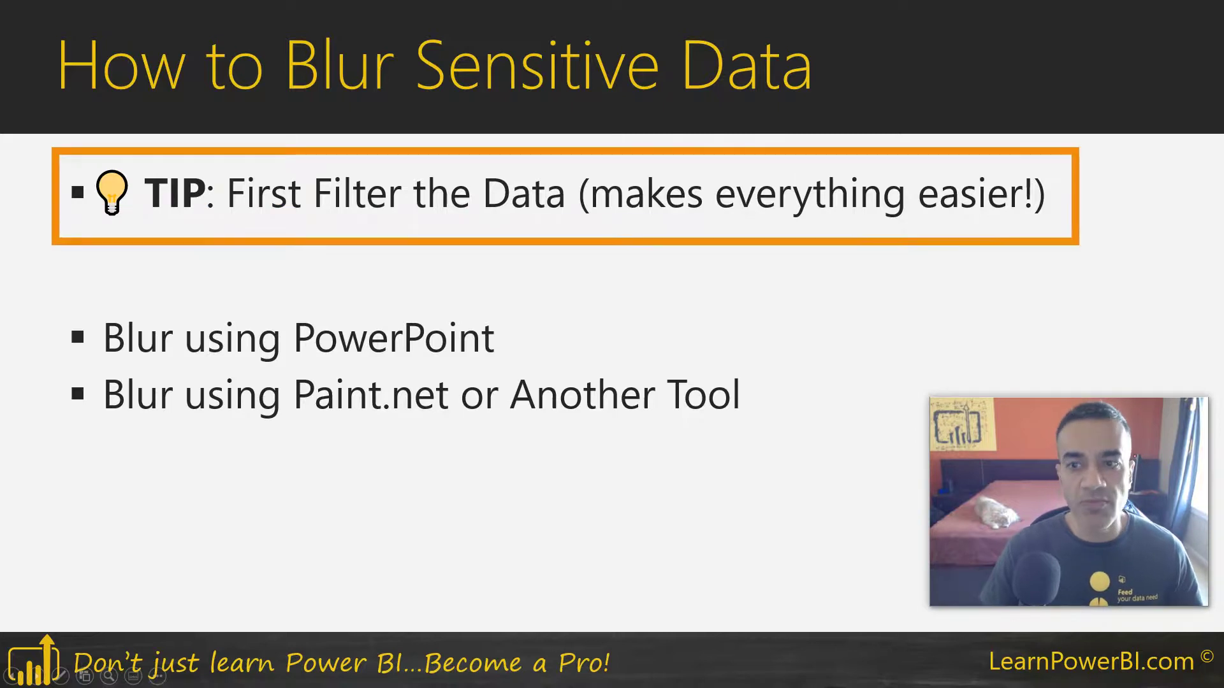
key(ctrl+l)
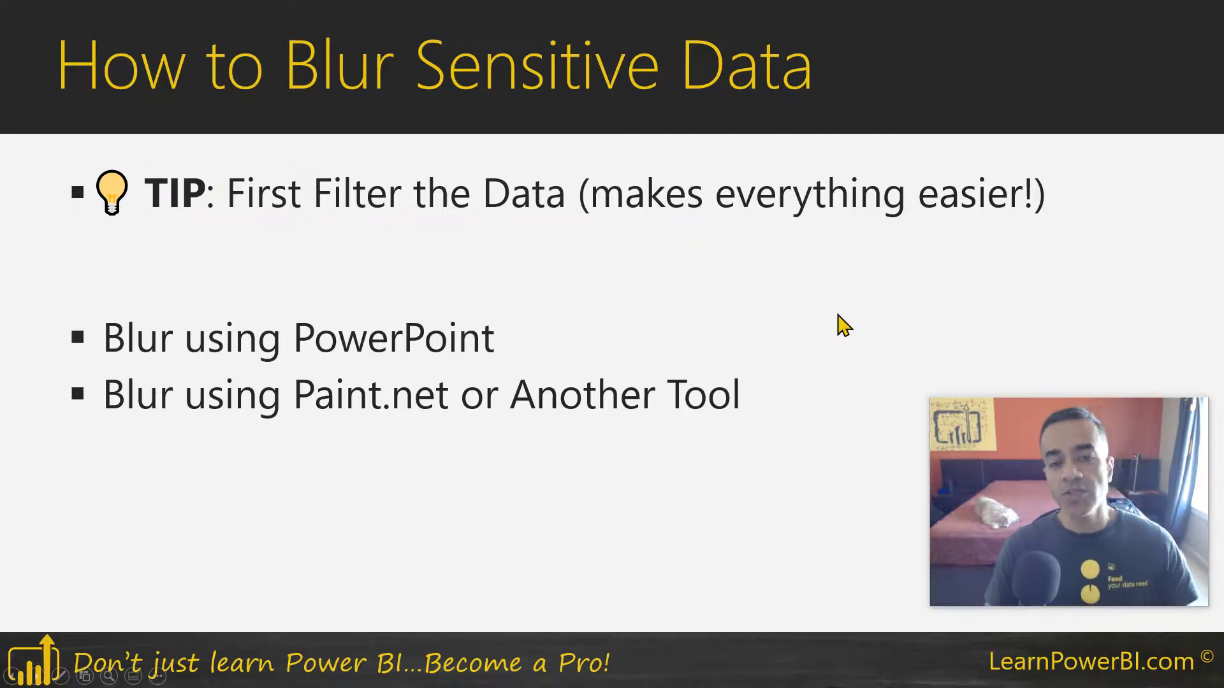
key(alt+Tab)
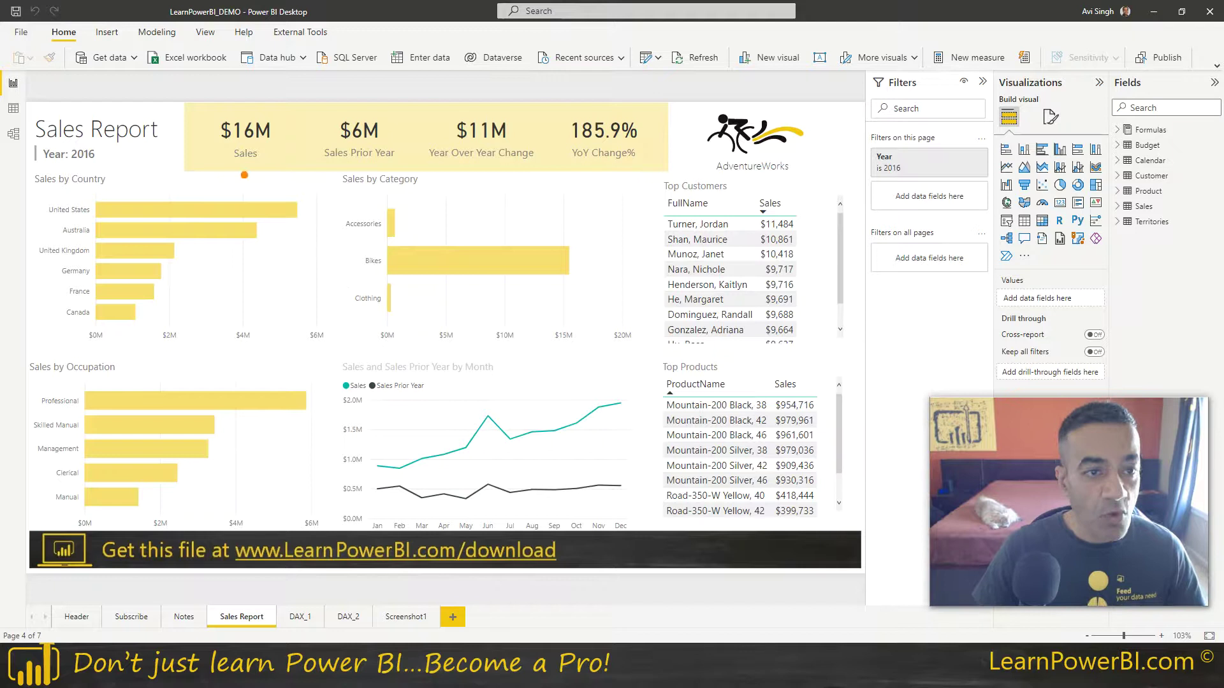
drag(199, 103, 300, 171)
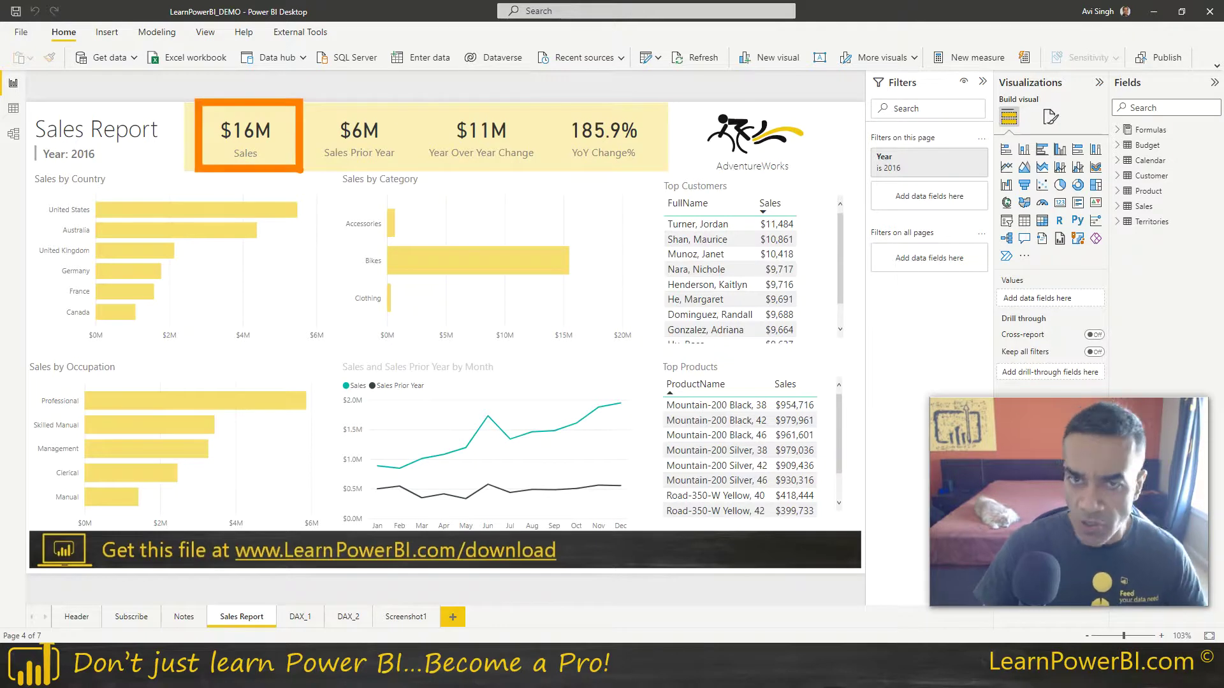
key(Escape)
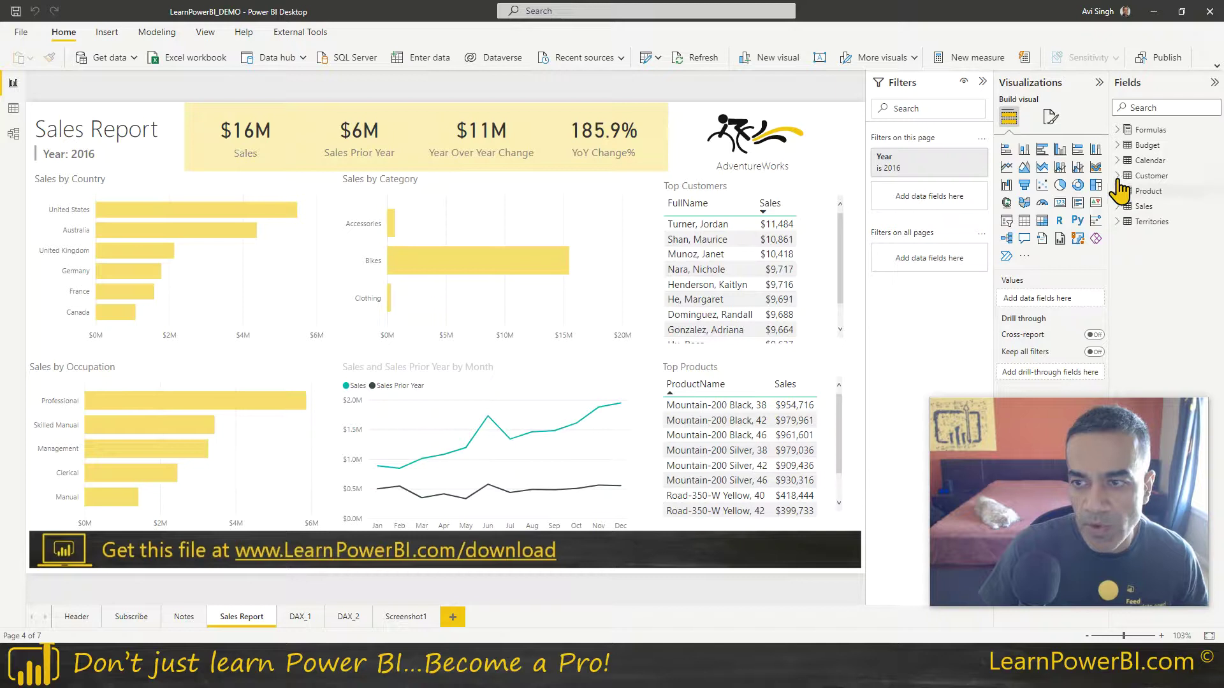
Add a Territories Country filter set to Australia, then remove that filter card.
click(1120, 221)
drag(1170, 237, 943, 199)
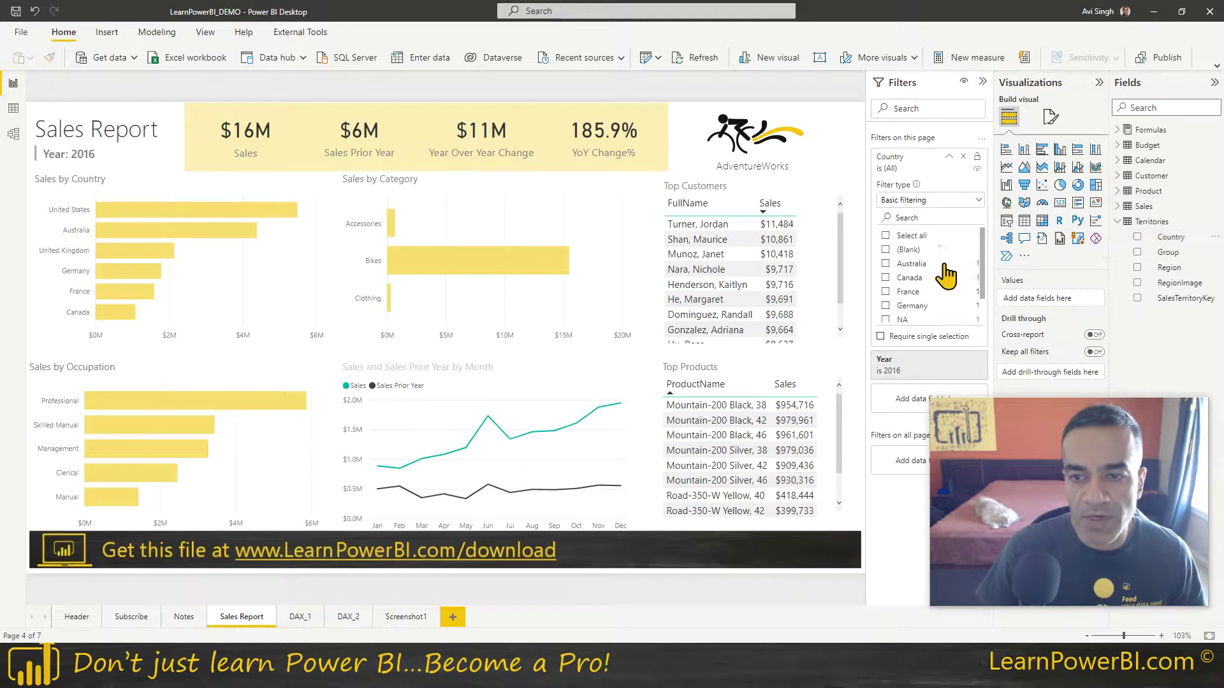
click(916, 264)
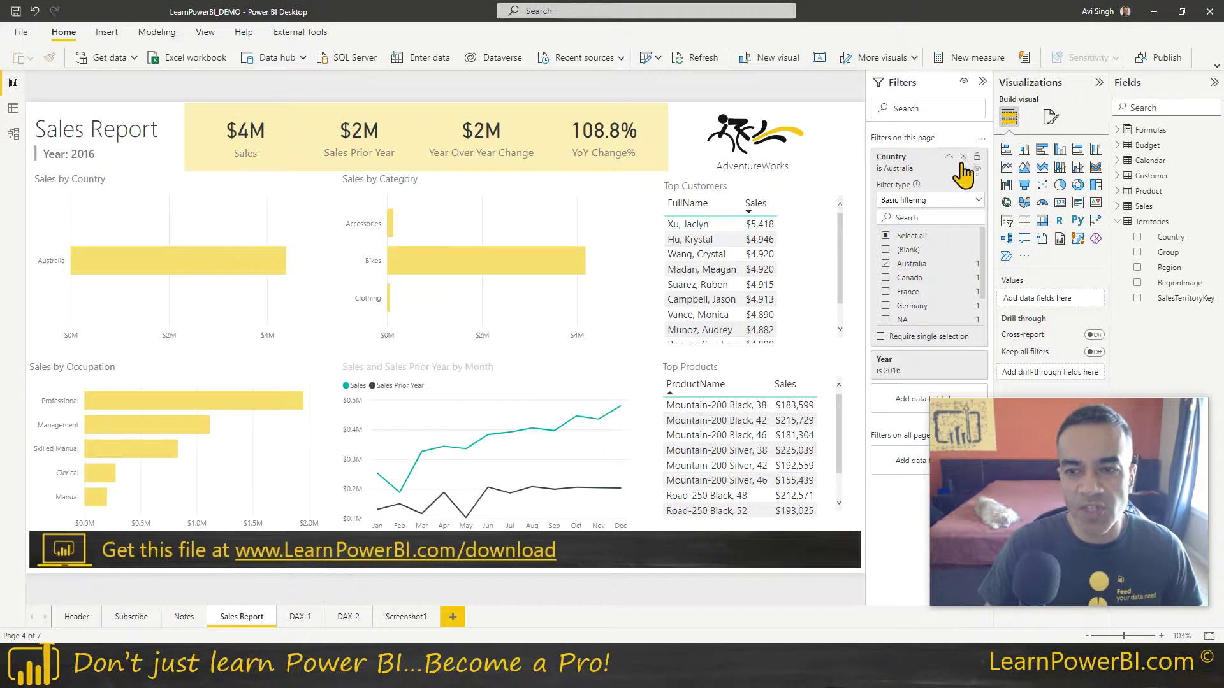
click(963, 157)
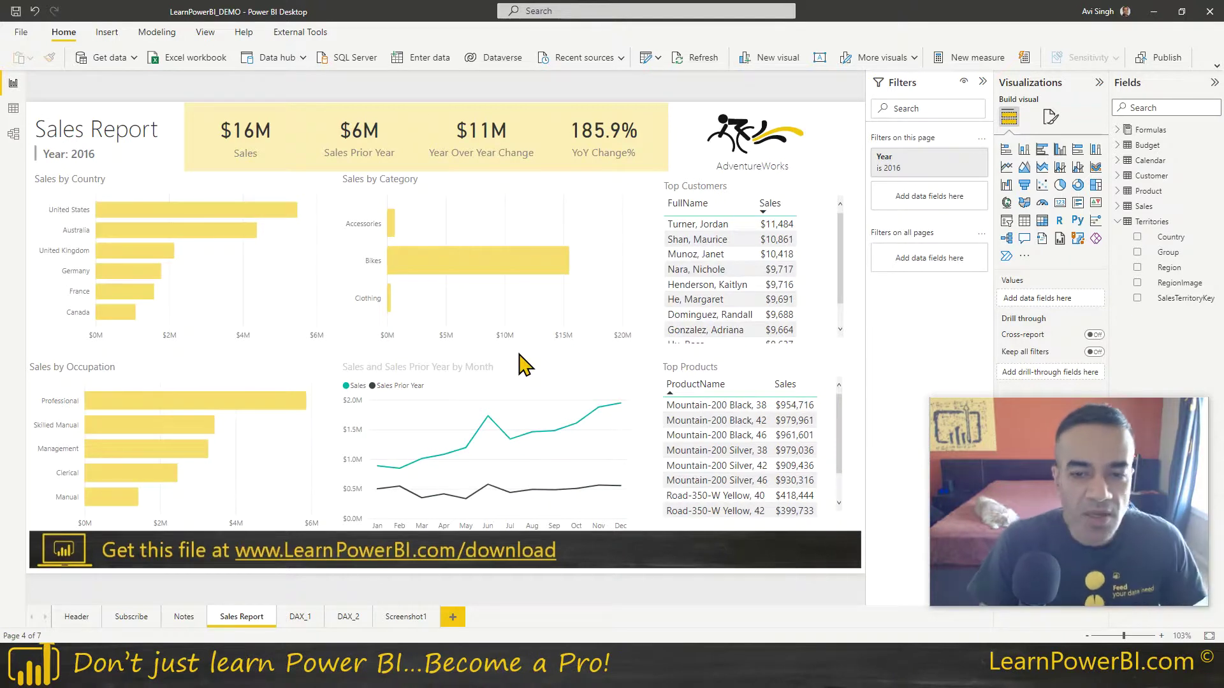
Add a Calendar Weekday page filter set to Mon, then collapse the Filters pane.
click(1119, 161)
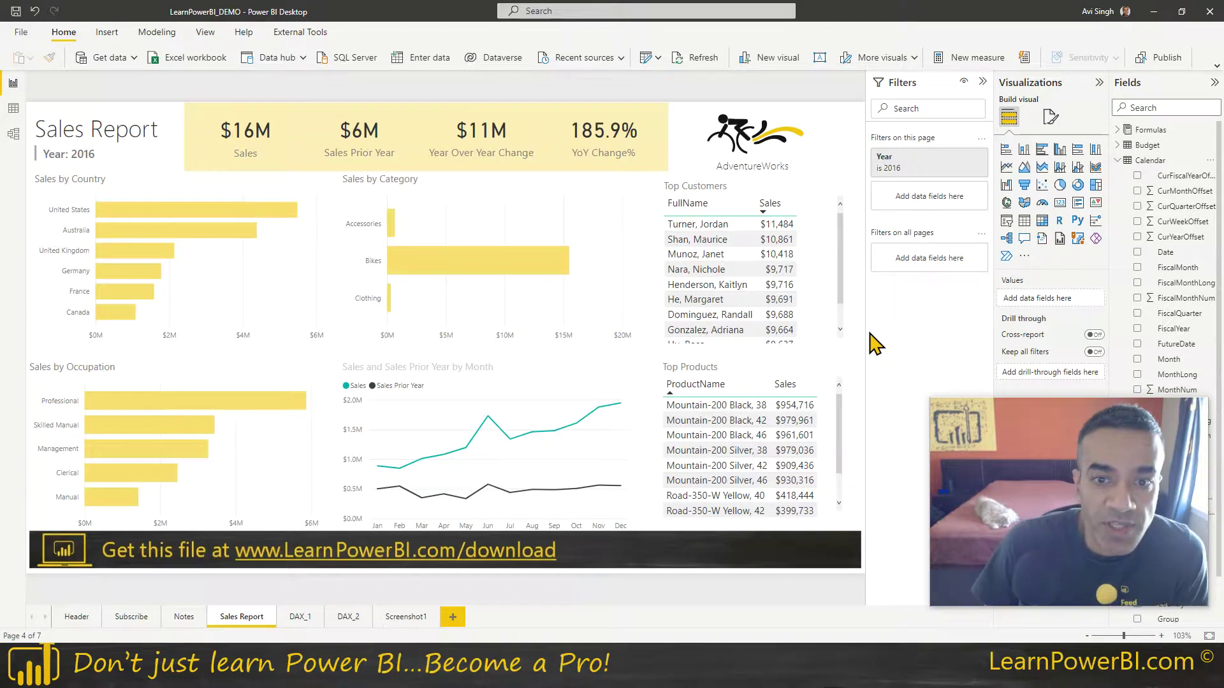
drag(1057, 415, 801, 455)
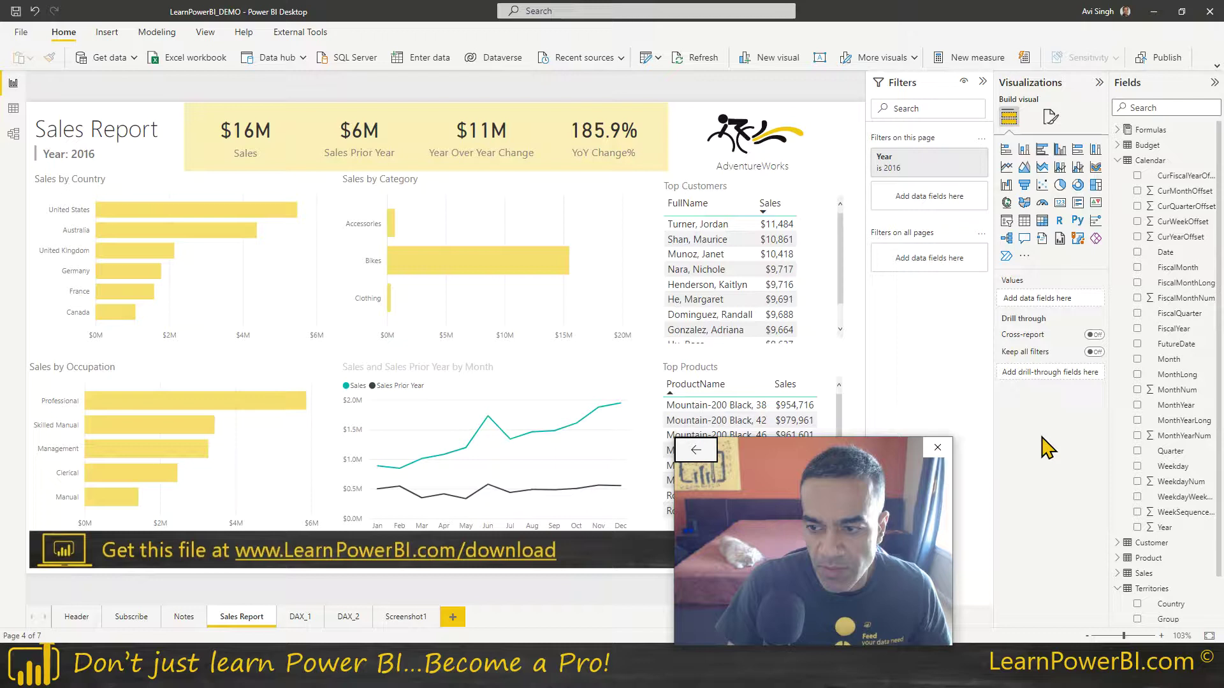
drag(1173, 466, 941, 217)
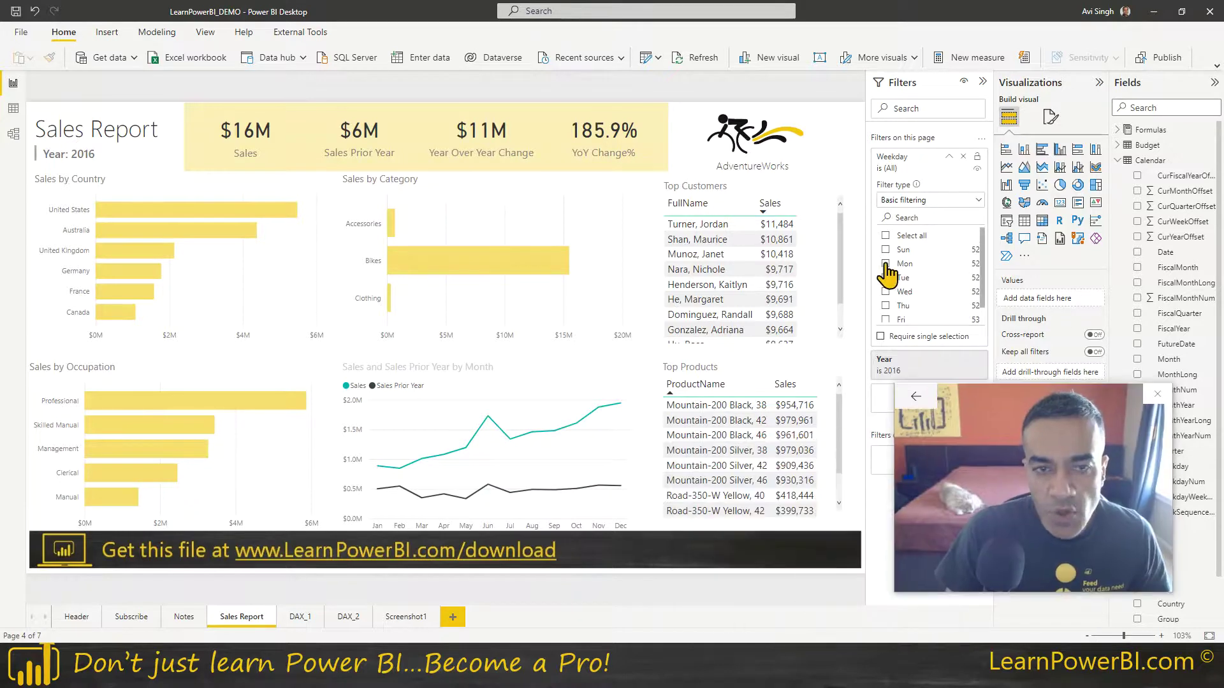
click(886, 264)
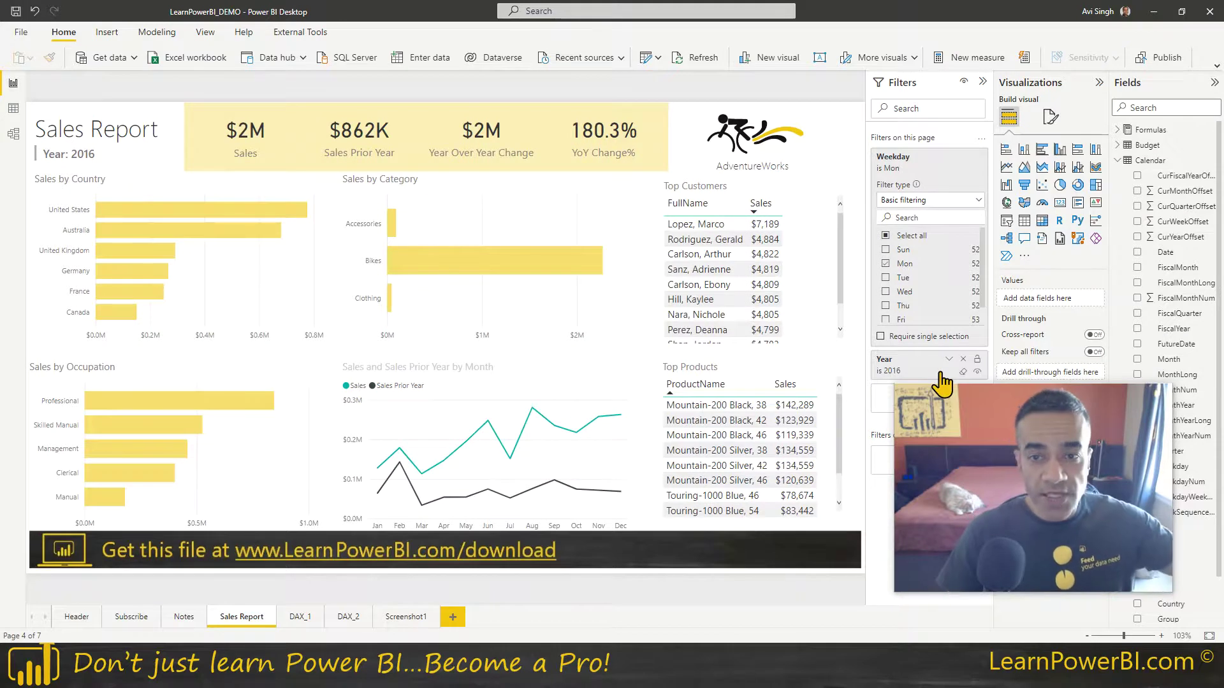
drag(986, 406, 1011, 243)
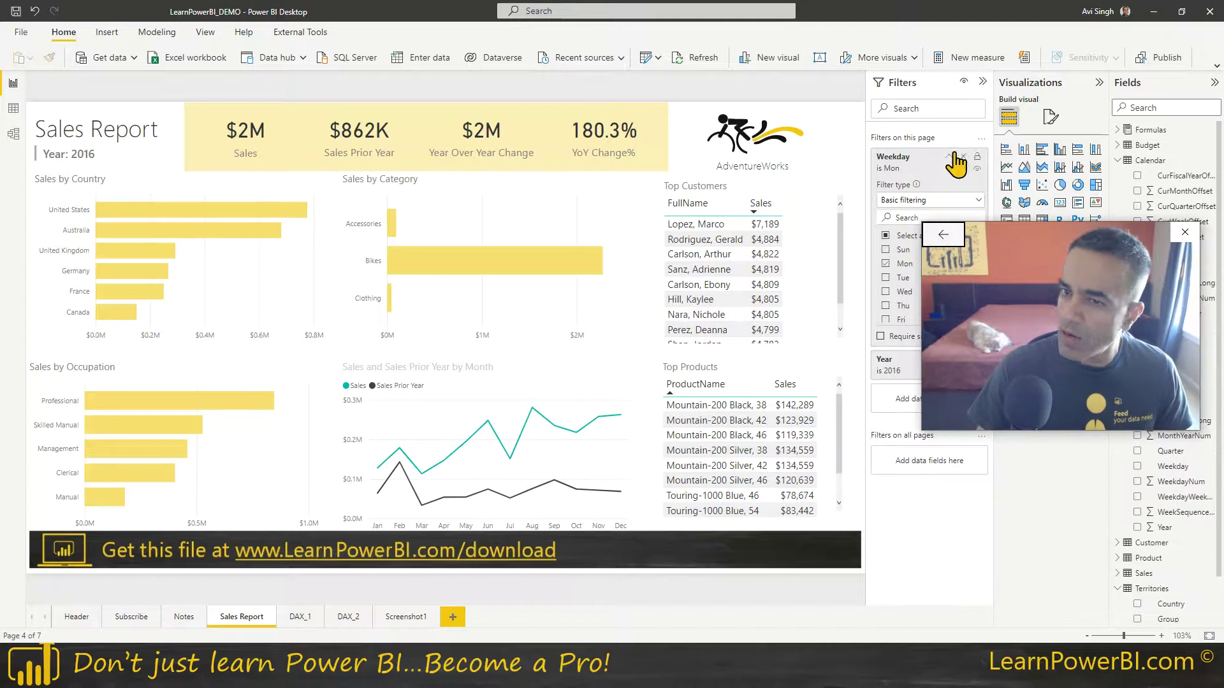
click(983, 83)
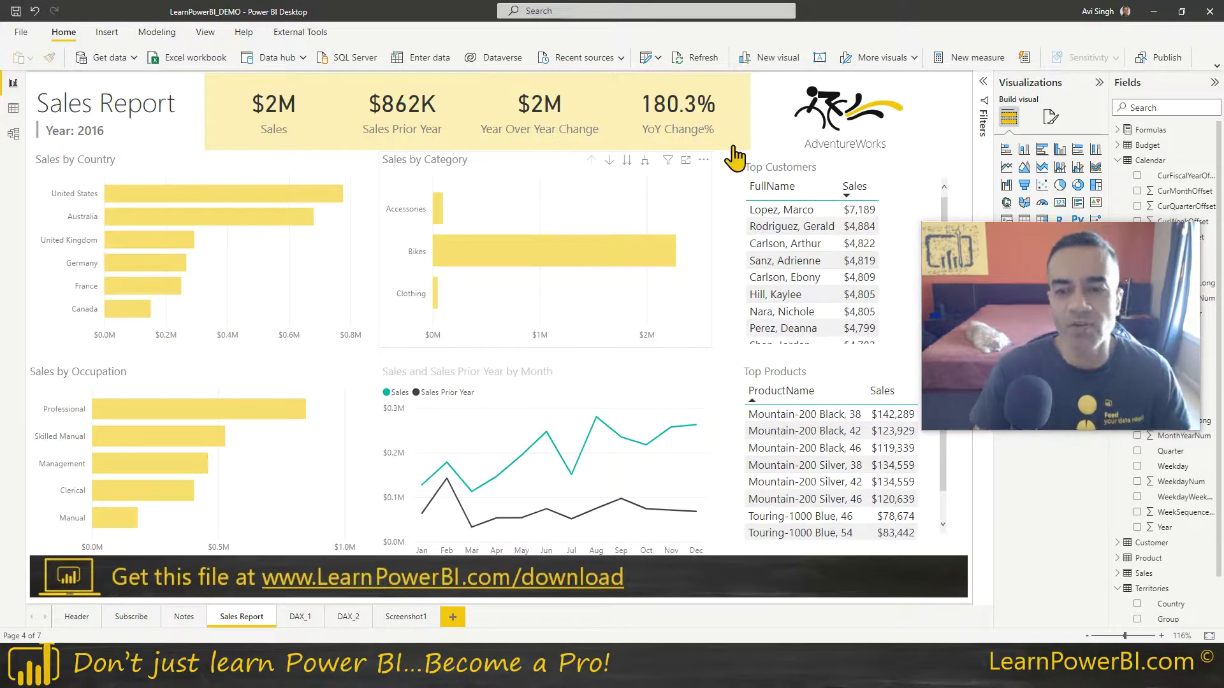
Show the Filters pane, hide Visualizations and Fields, then switch to the slide show.
drag(1029, 239, 760, 280)
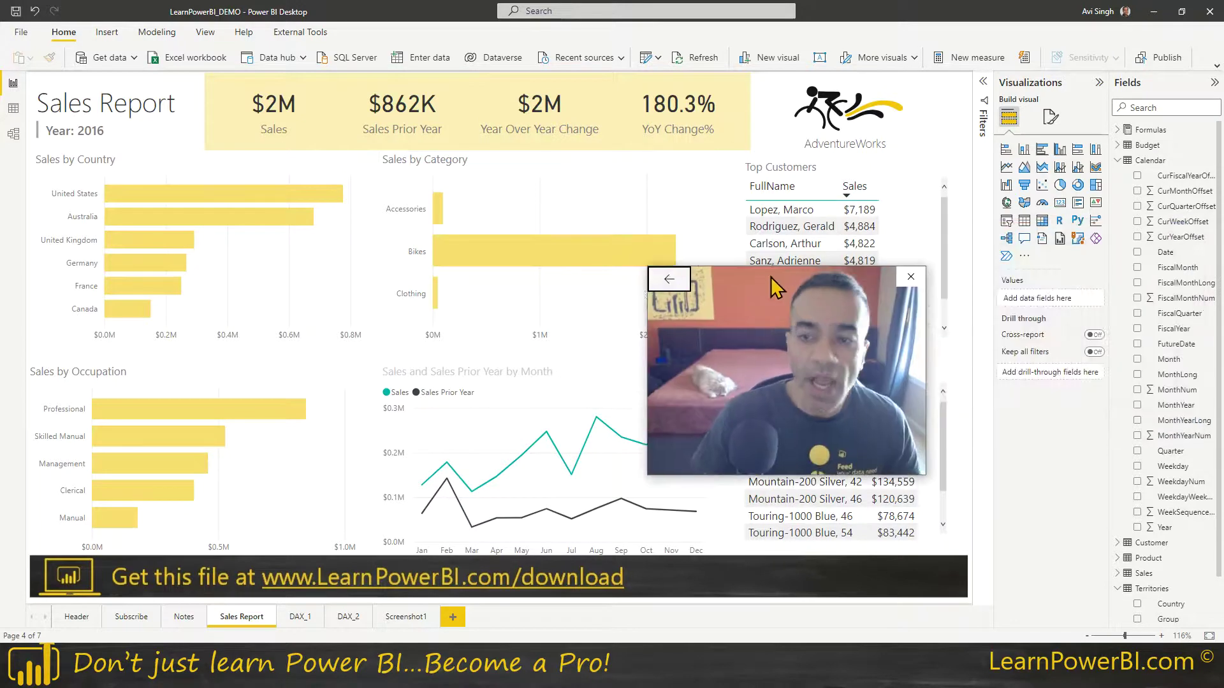
click(983, 103)
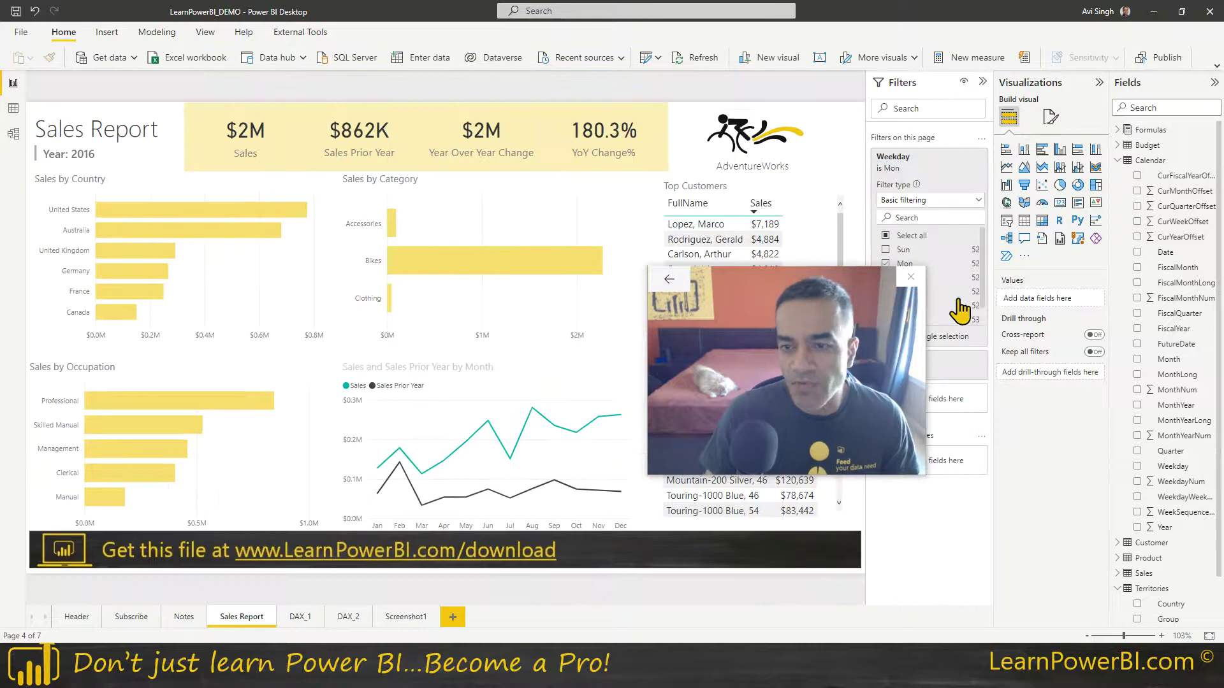
drag(841, 281, 1082, 166)
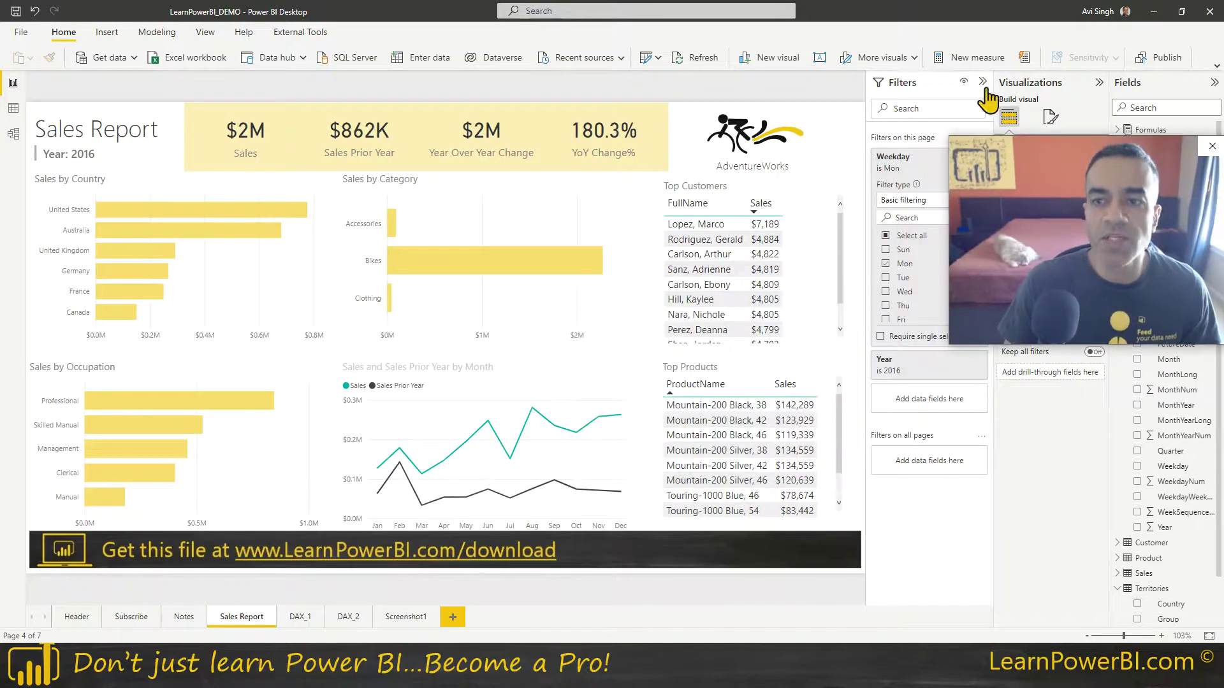
click(1097, 83)
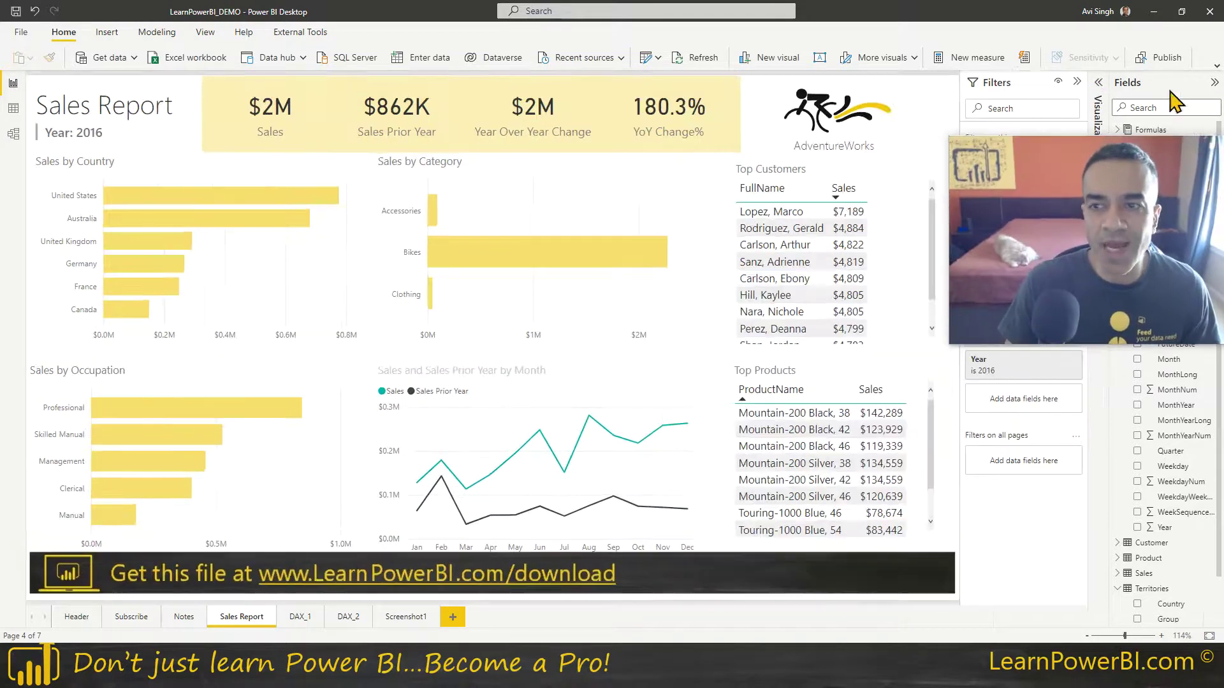
click(1214, 83)
drag(1032, 154, 1096, 270)
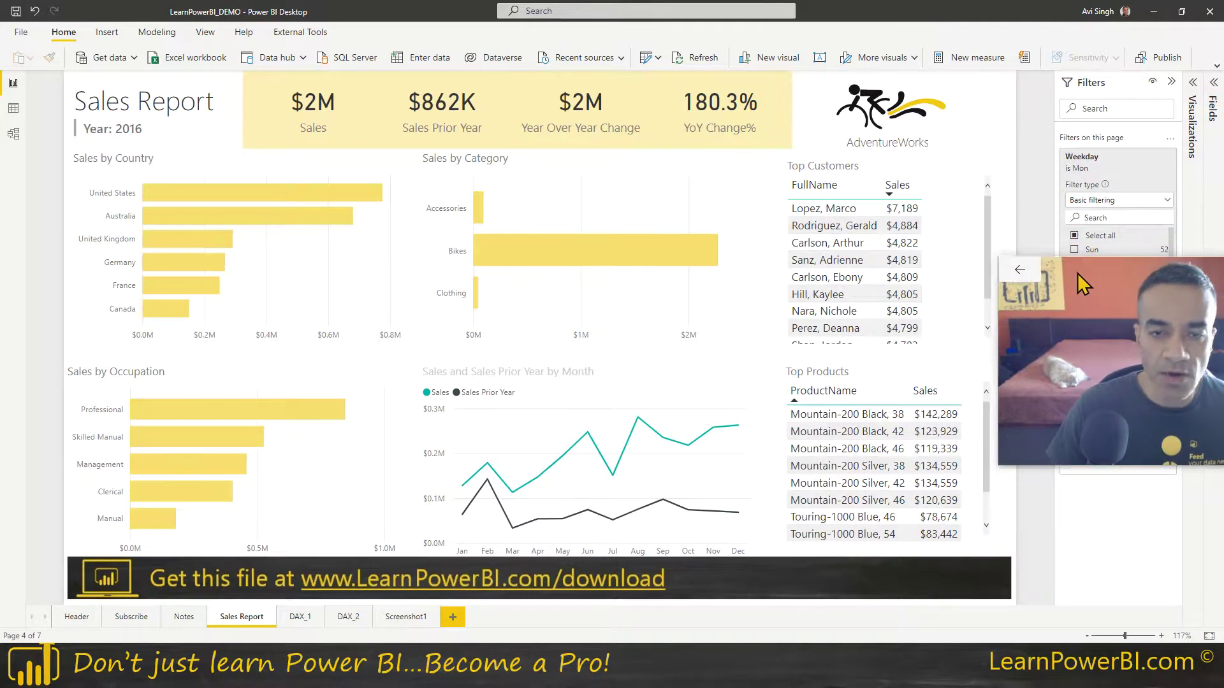
key(alt+Tab)
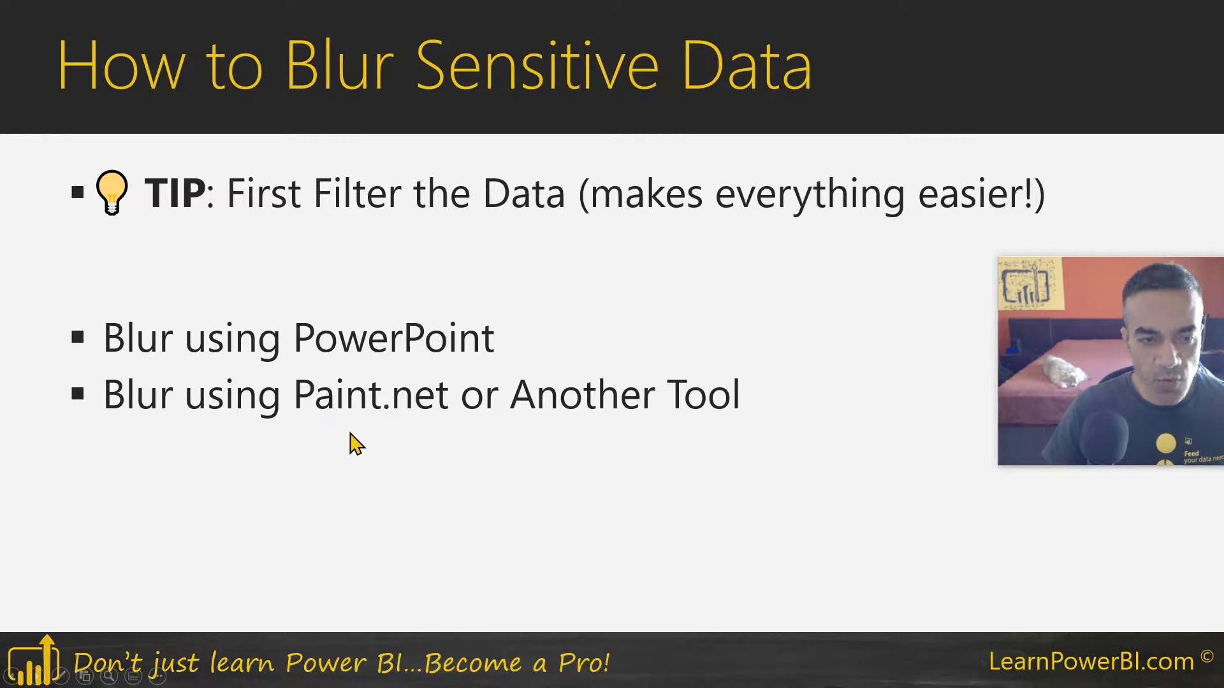
key(alt+Tab)
key(alt+Tab)
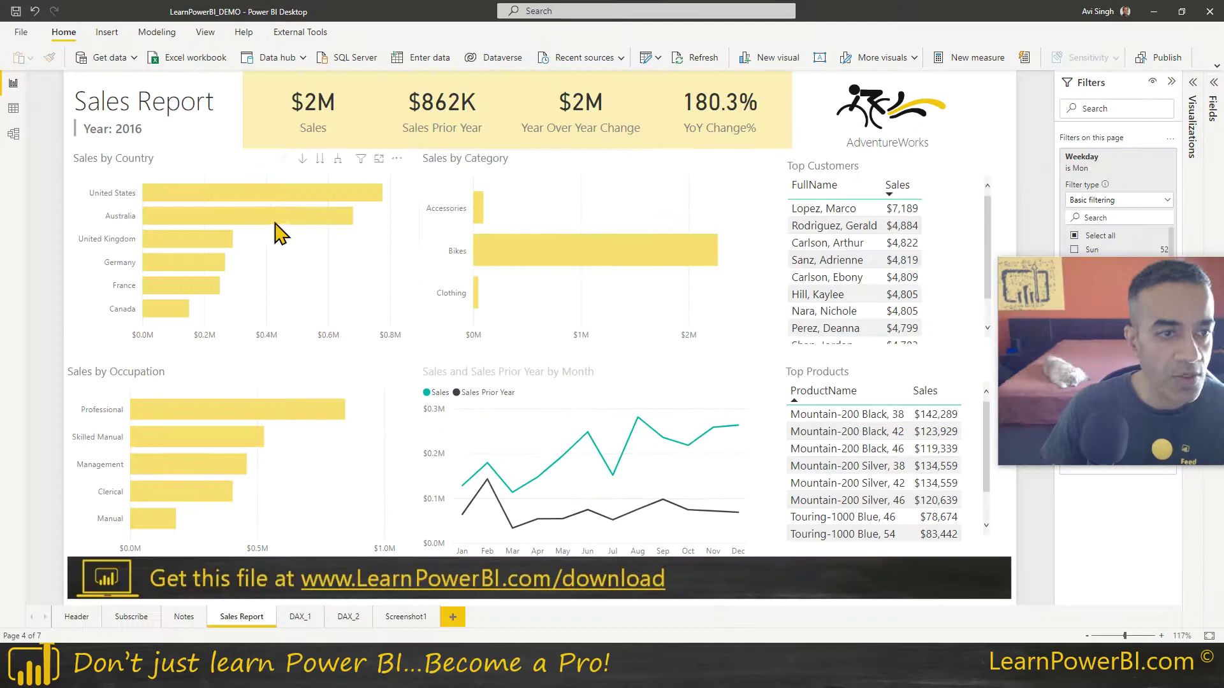
Snip the whole report canvas and paste it onto the blank Presentation2 slide.
key(super+shift+s)
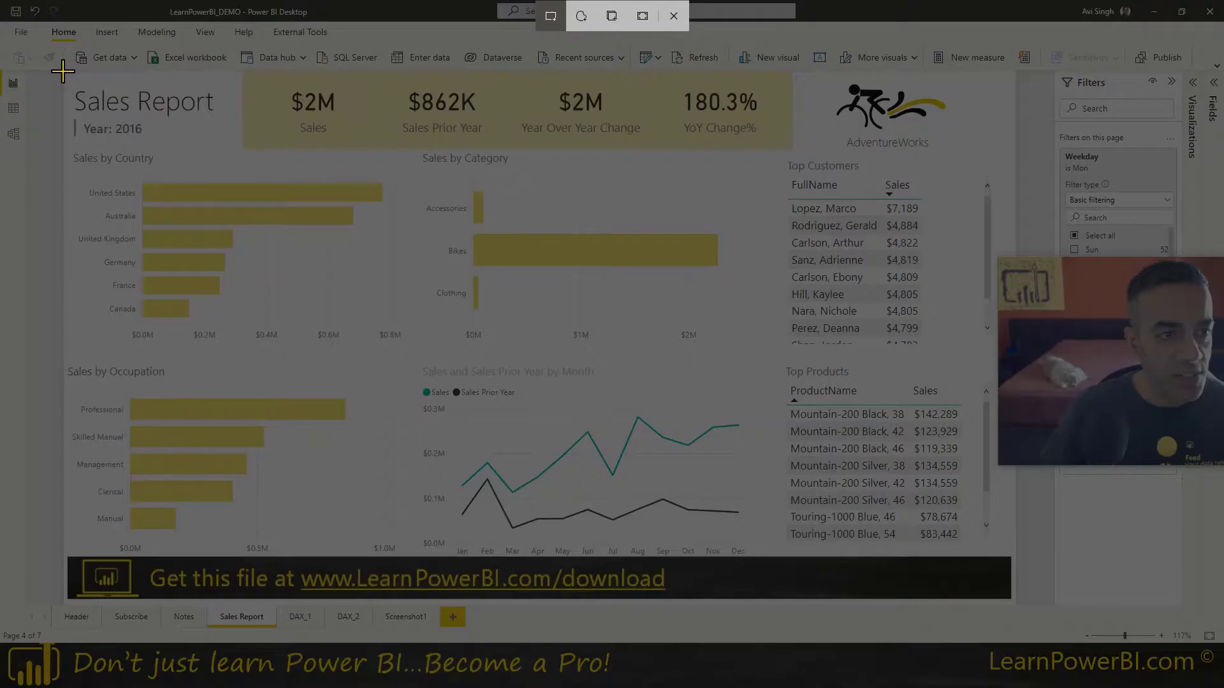
drag(63, 71, 998, 555)
key(alt+Tab)
key(alt+Tab)
key(alt+Tab)
key(alt+Tab)
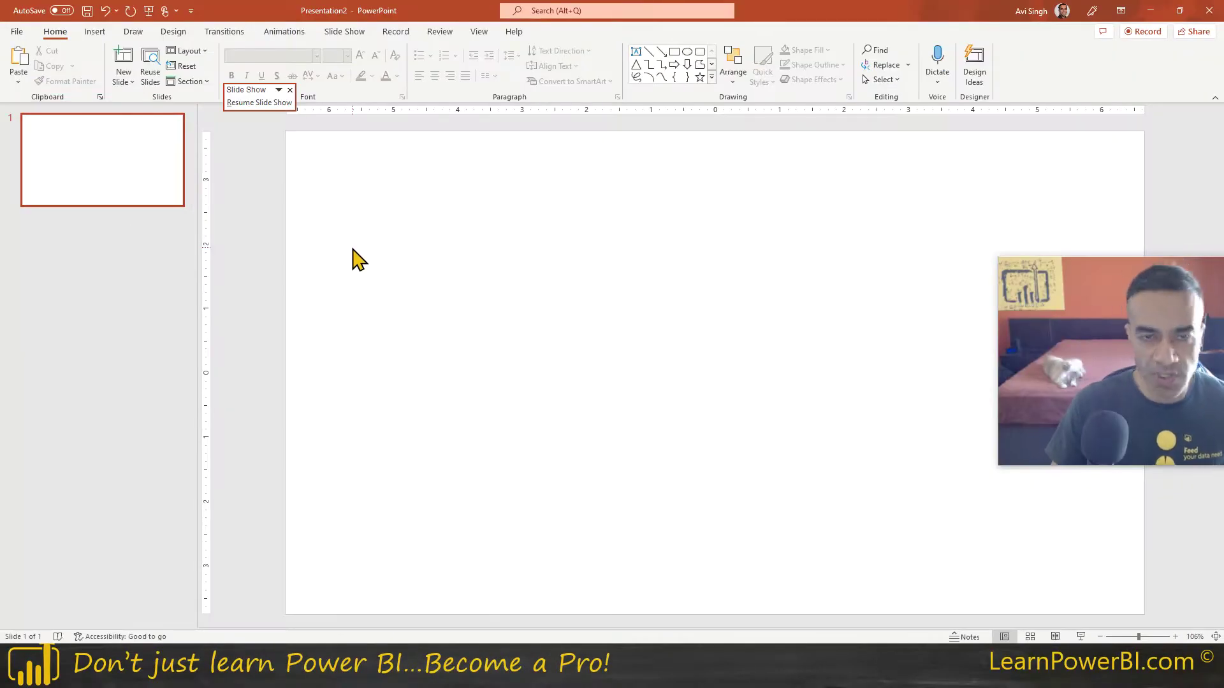
key(ctrl+v)
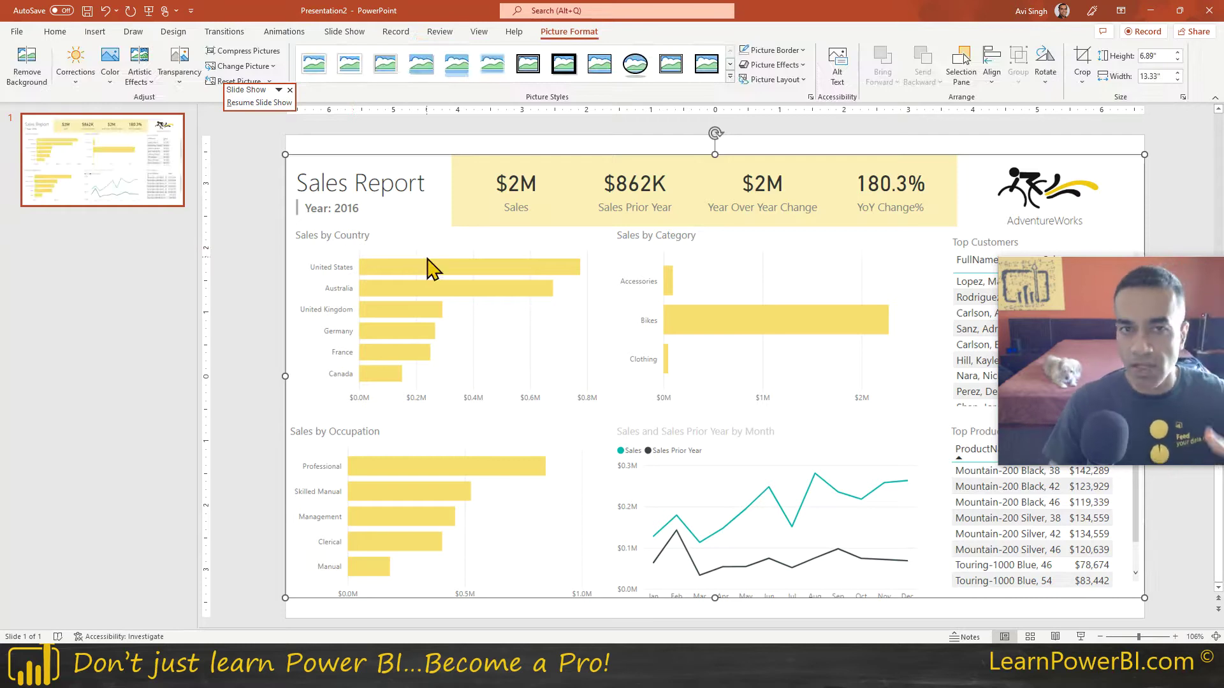
Nudge the slide 1 picture up, then paste the snapshot onto a new slide 2.
drag(436, 262, 437, 245)
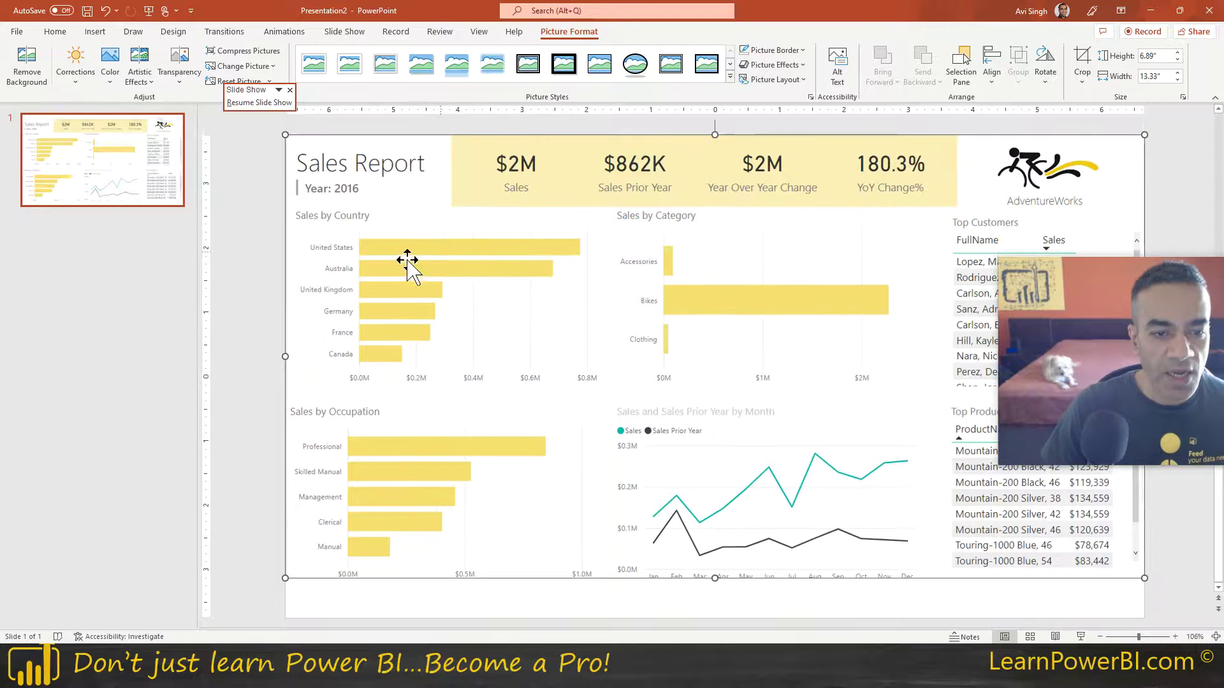
click(153, 204)
key(ctrl+m)
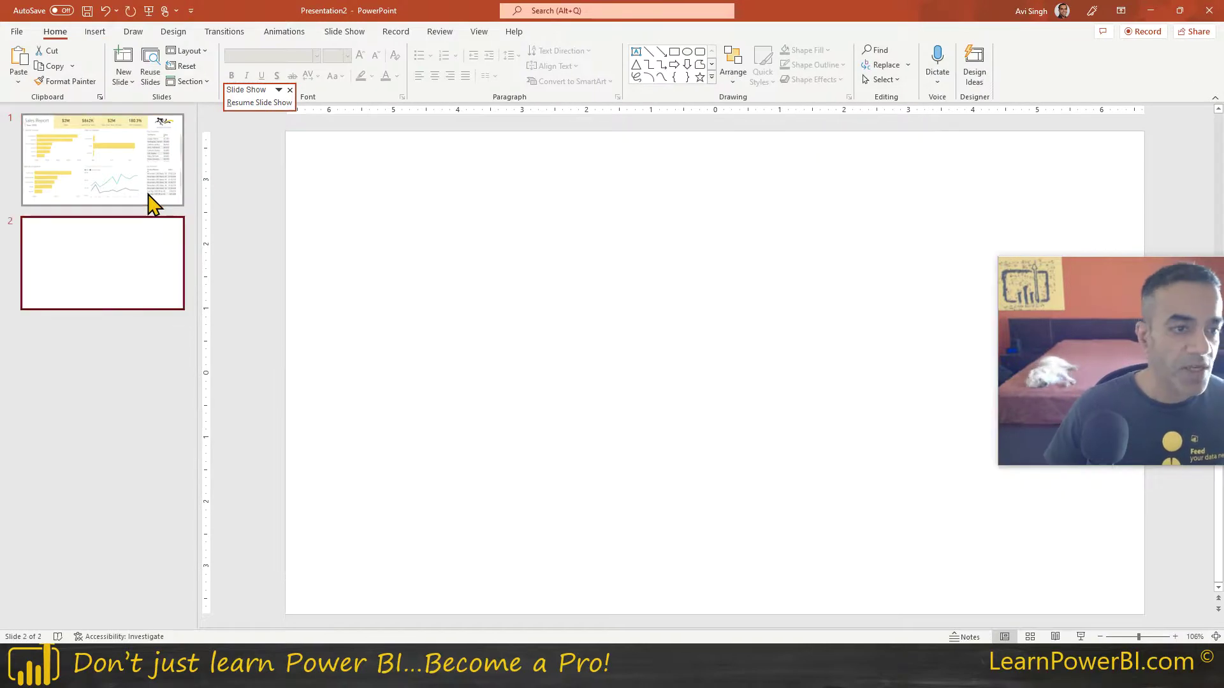
key(ctrl+v)
drag(360, 229, 360, 210)
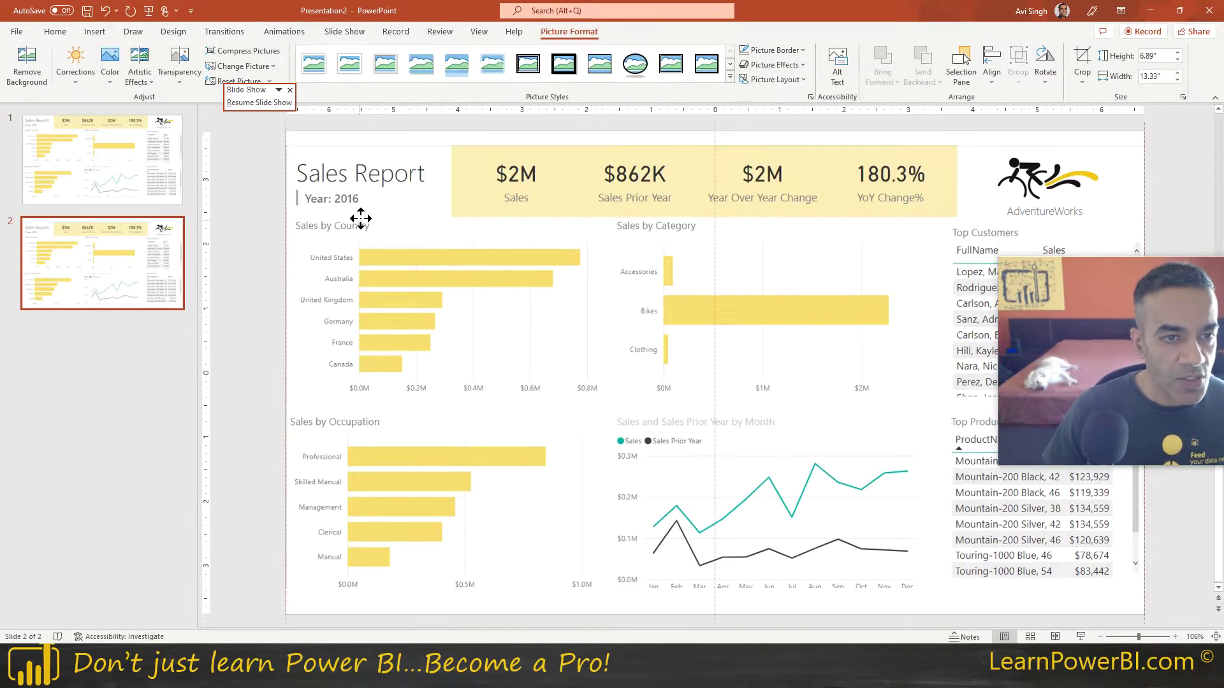
Compare both slides, fine-tune the slide 1 picture position, and select it.
click(174, 193)
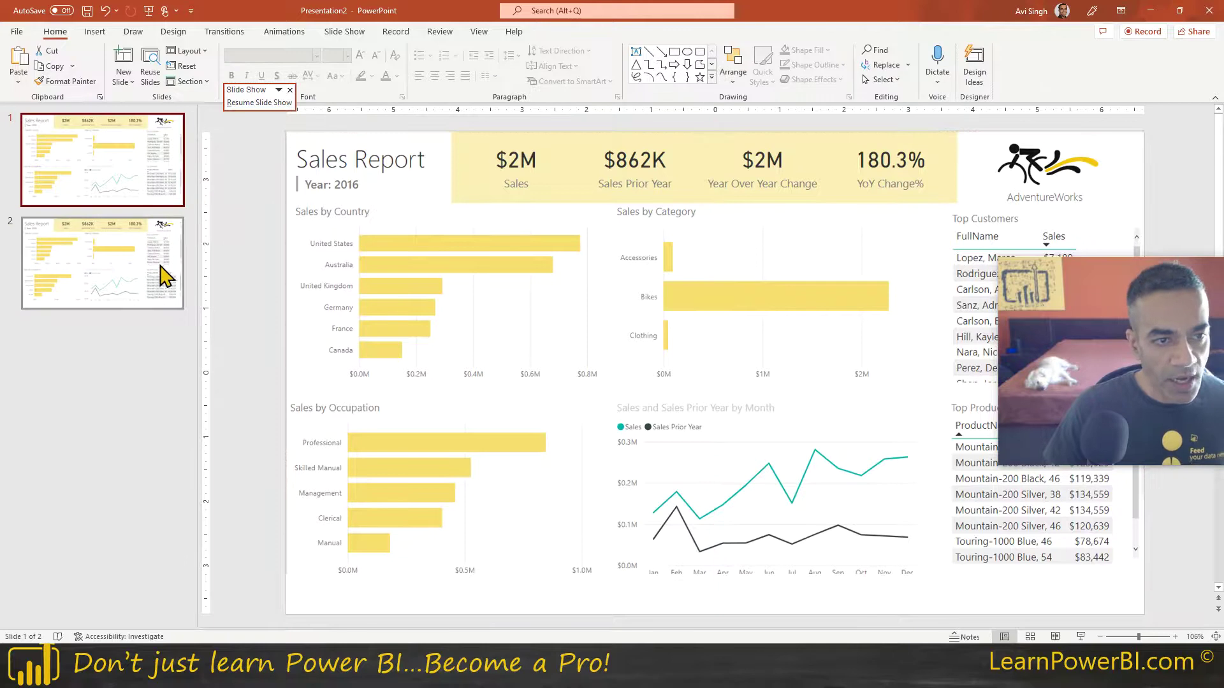
click(156, 280)
click(159, 195)
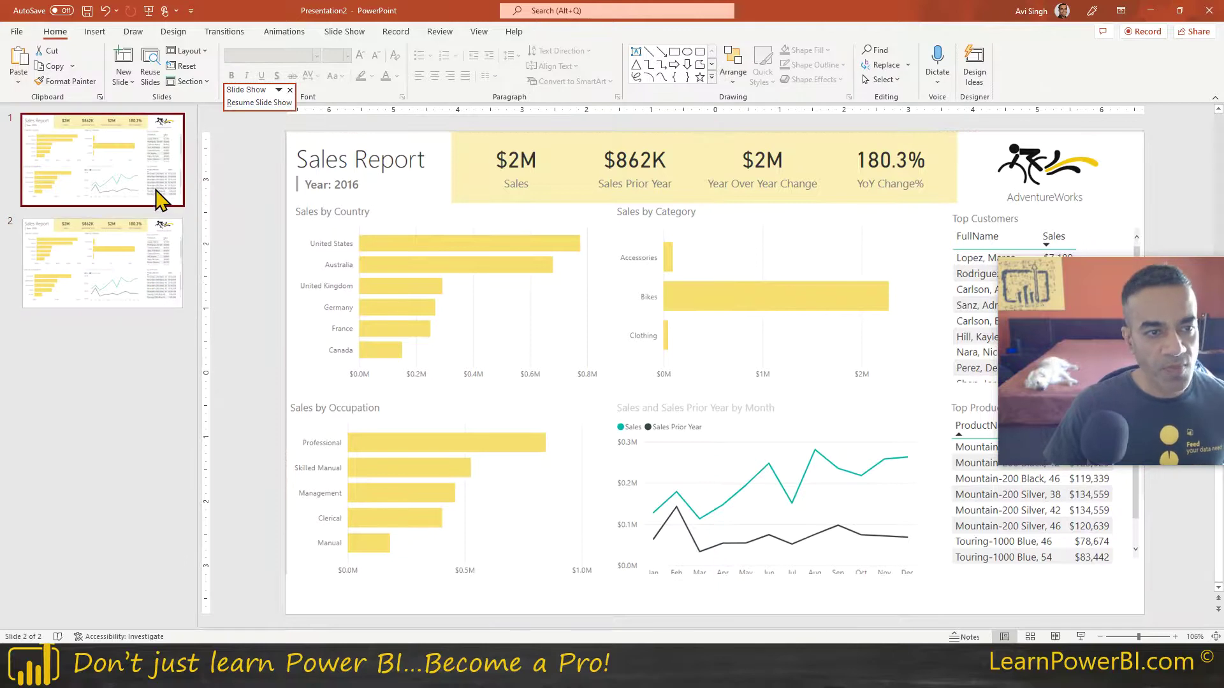
mouse_move(336, 219)
mouse_down()
mouse_move(357, 236)
mouse_move(342, 221)
mouse_up()
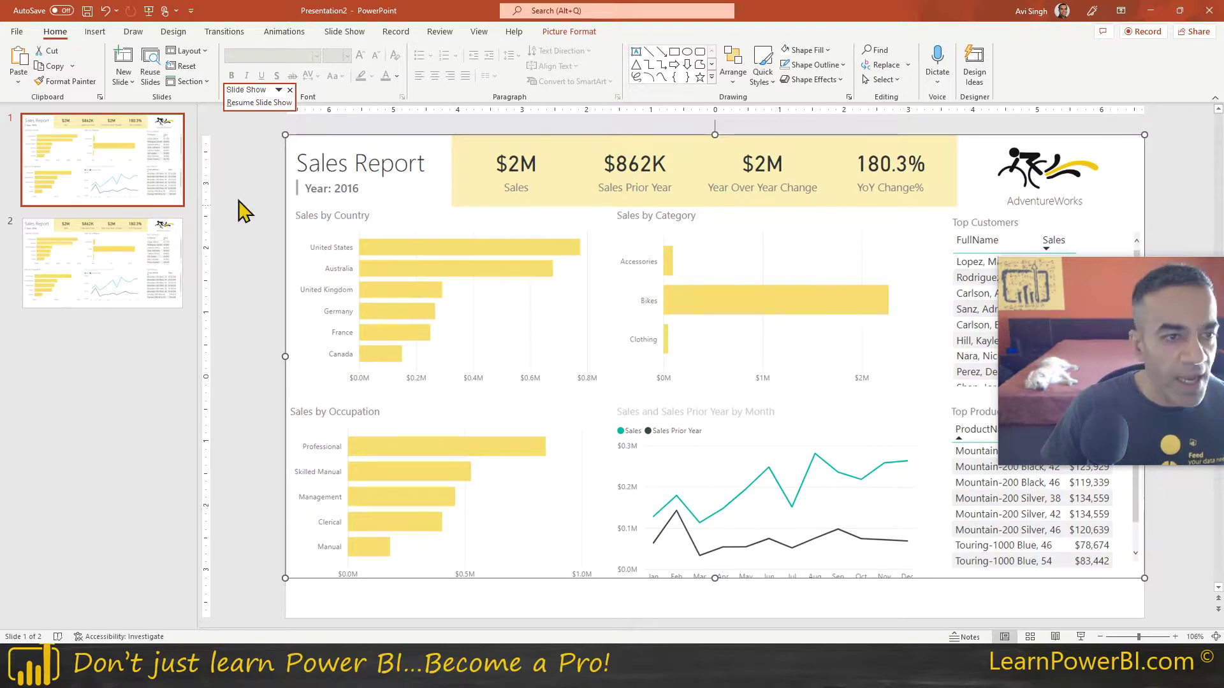
click(153, 191)
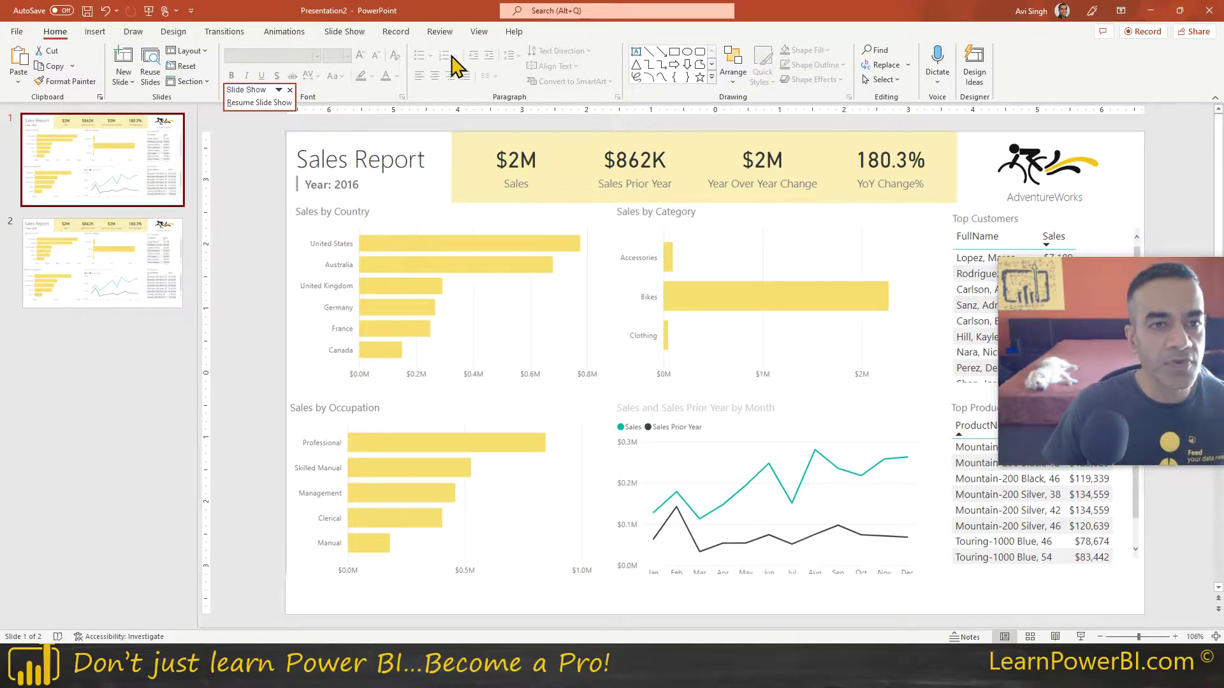
click(354, 211)
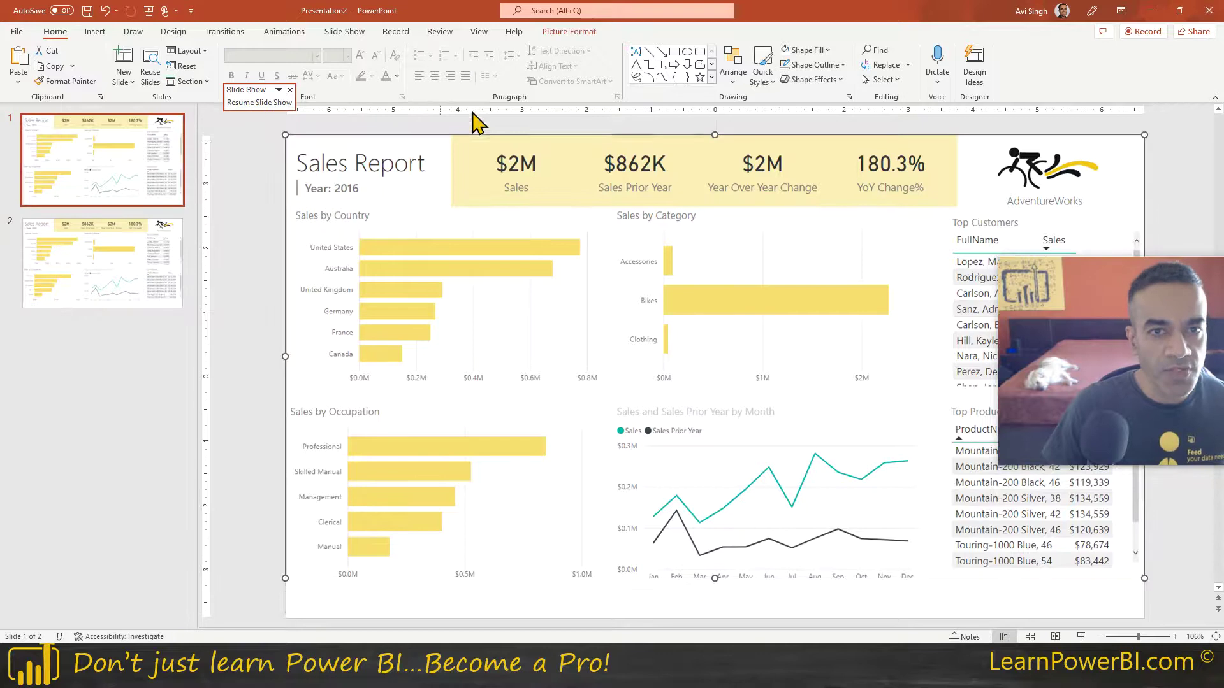
Apply the Blur artistic effect to the slide 1 report picture.
click(573, 35)
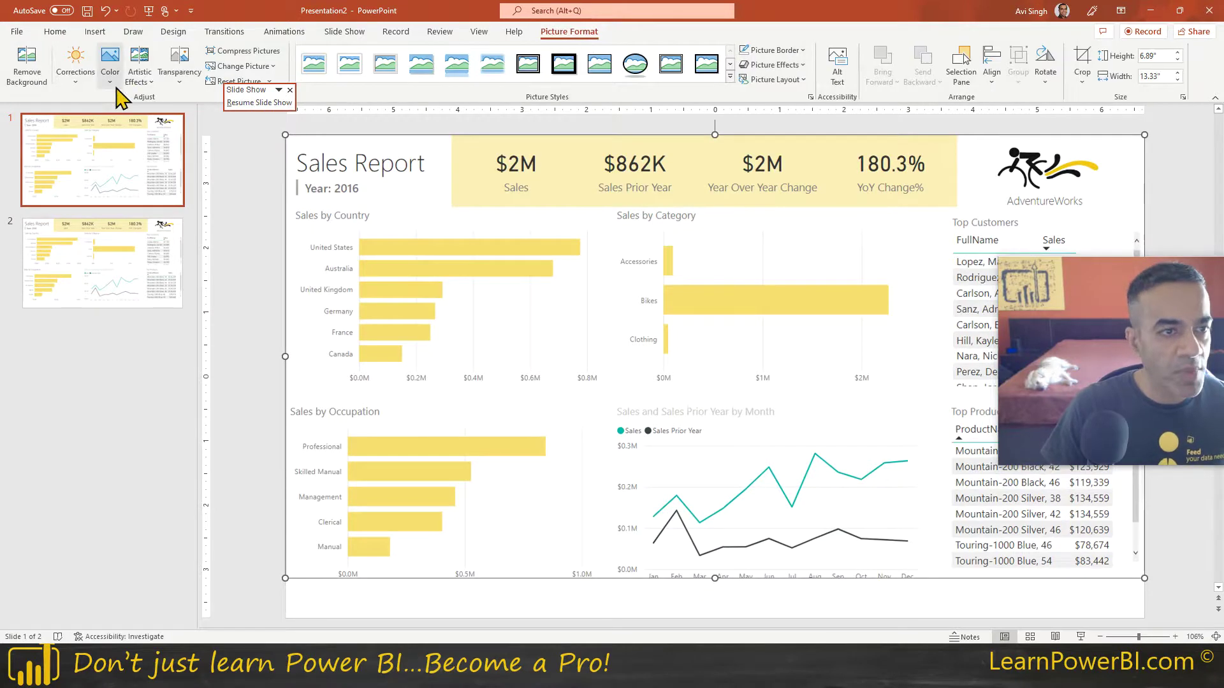
click(139, 75)
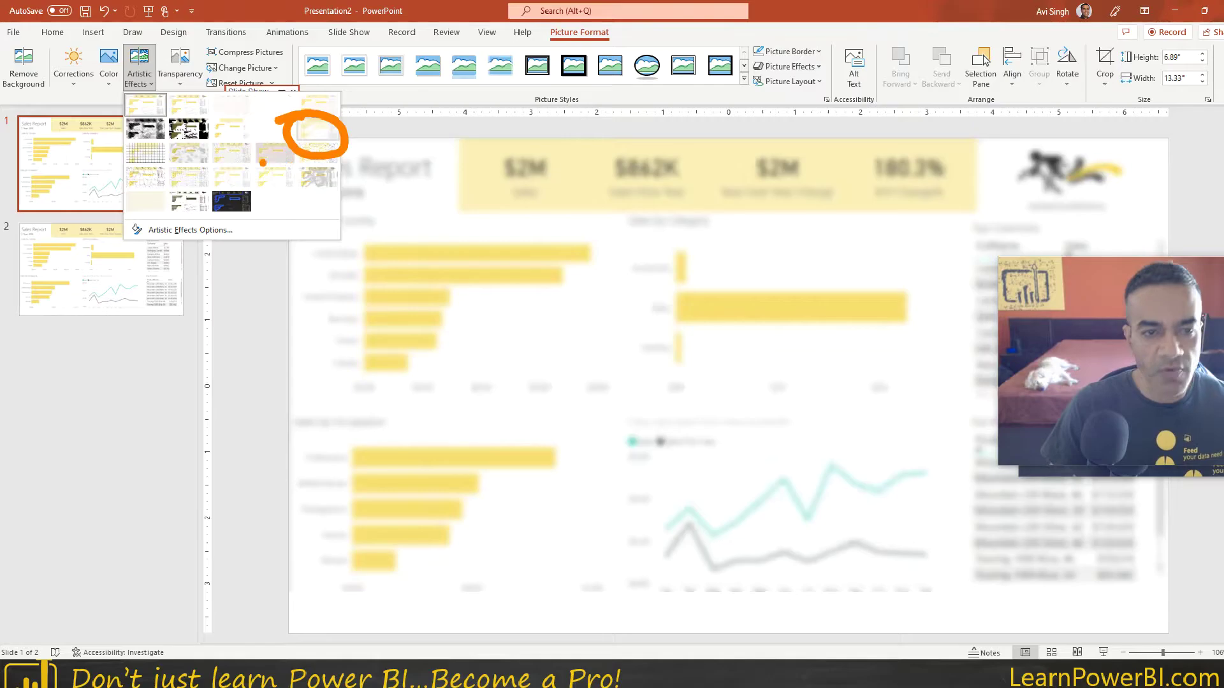
click(515, 324)
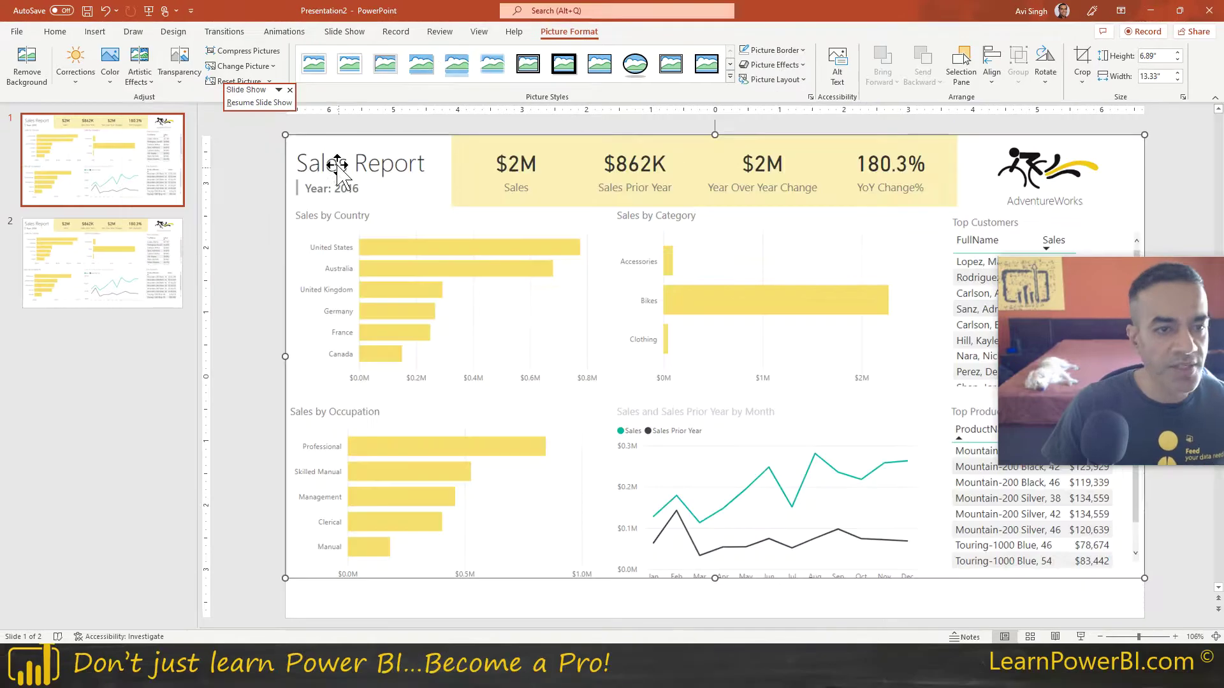
click(142, 78)
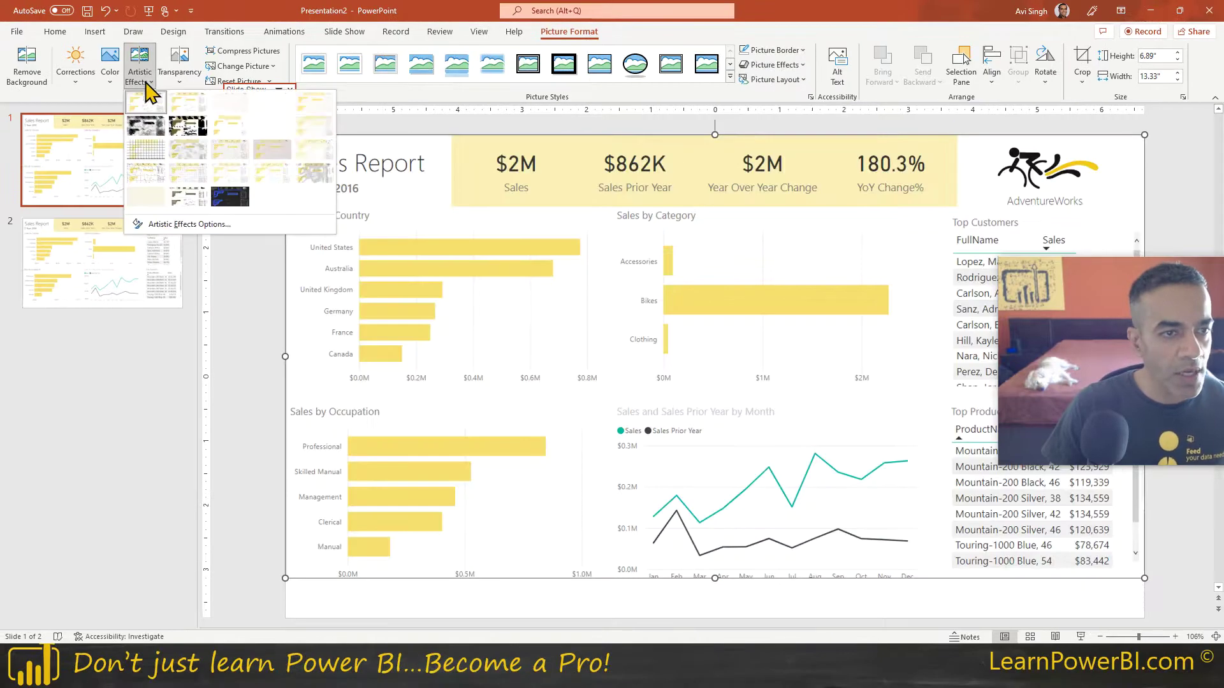
click(316, 139)
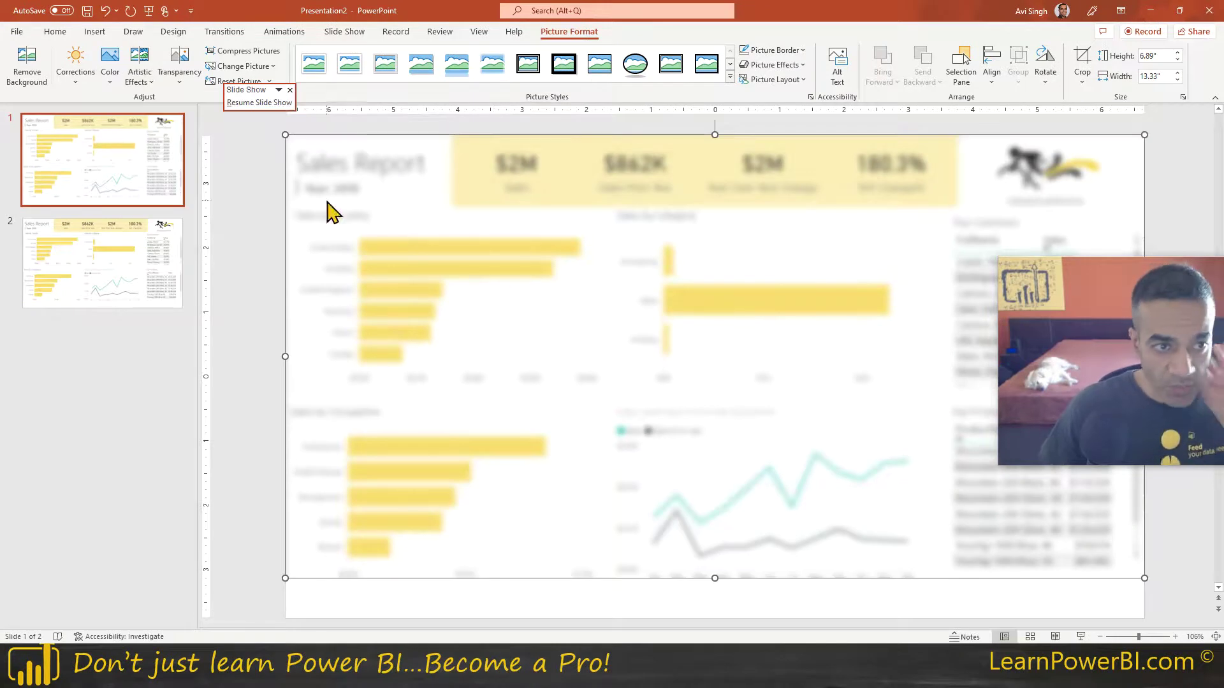
Open Artistic Effects Options in the Format Picture pane.
click(140, 73)
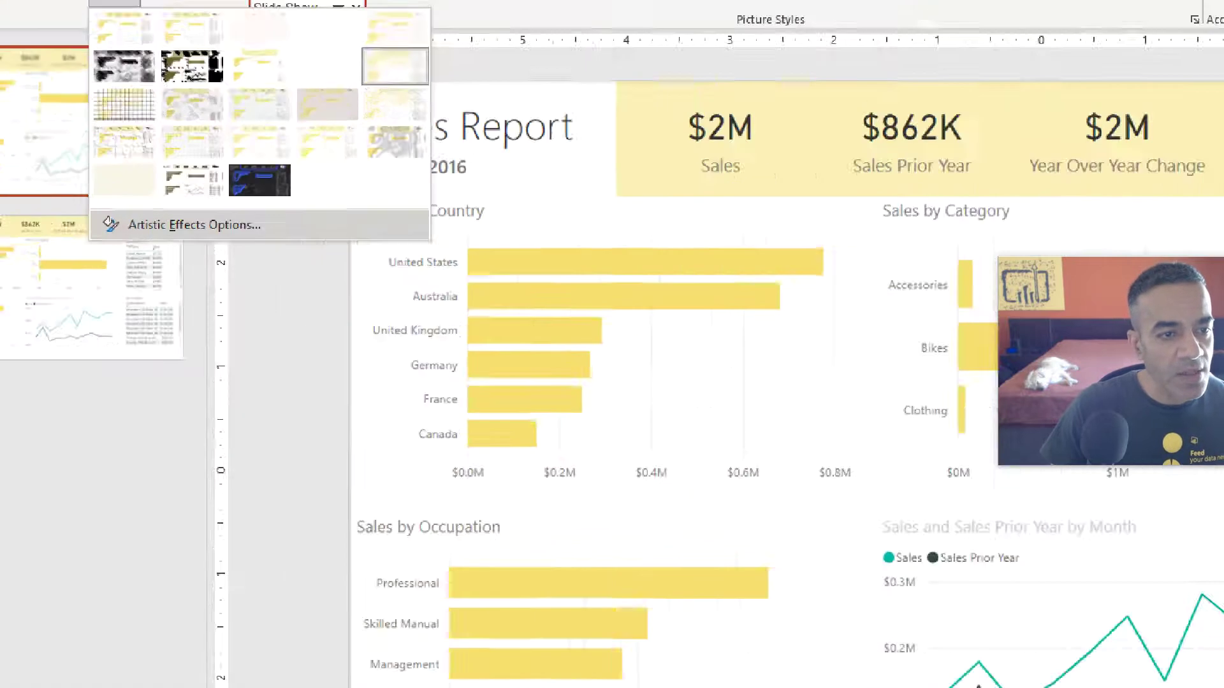
click(181, 224)
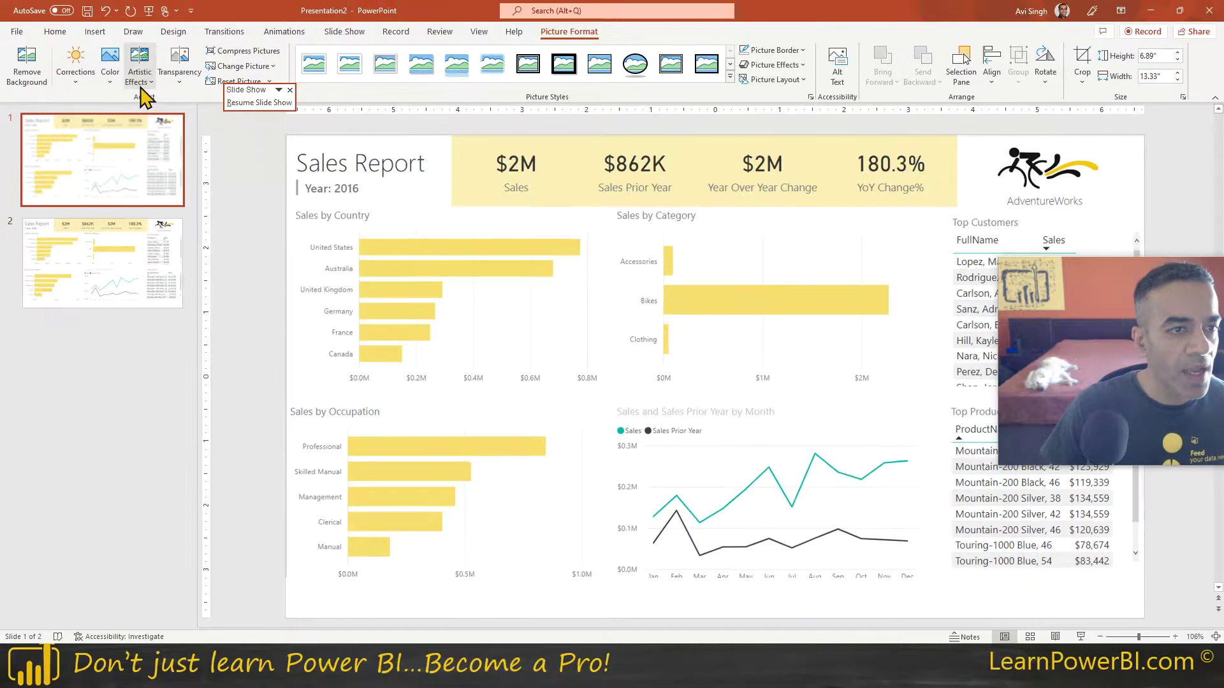
click(140, 74)
click(188, 225)
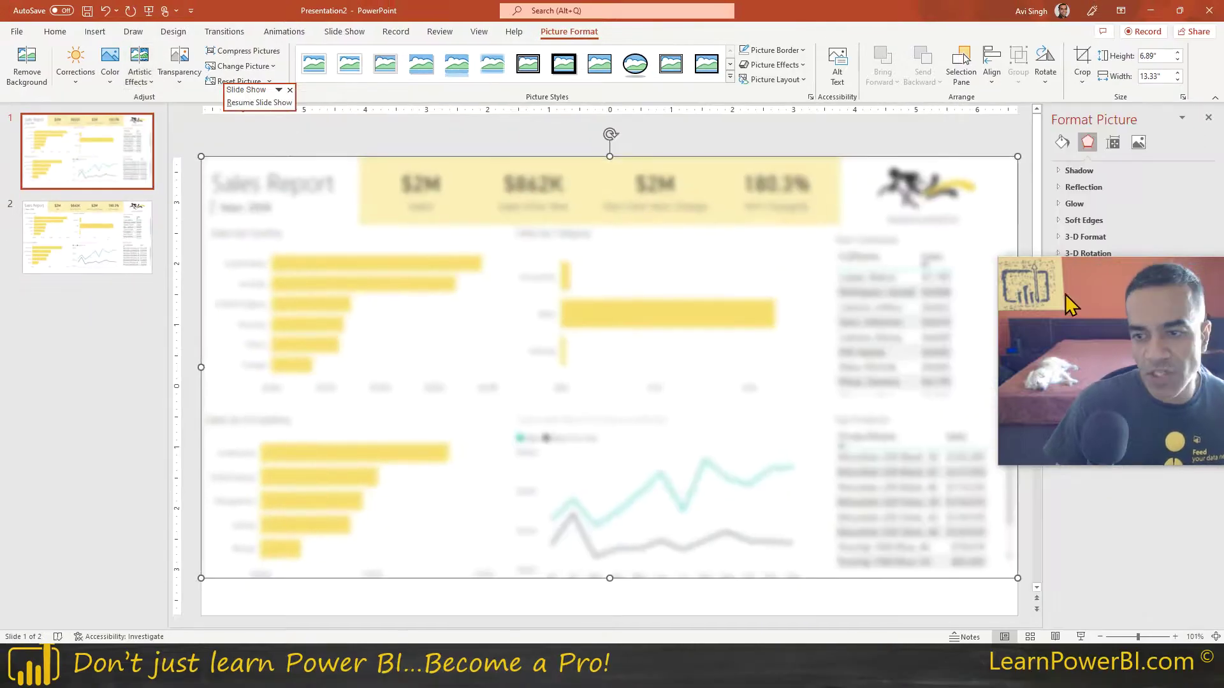
Lower the slide 1 blur radius to 8 and switch back to Power BI Desktop.
click(1088, 269)
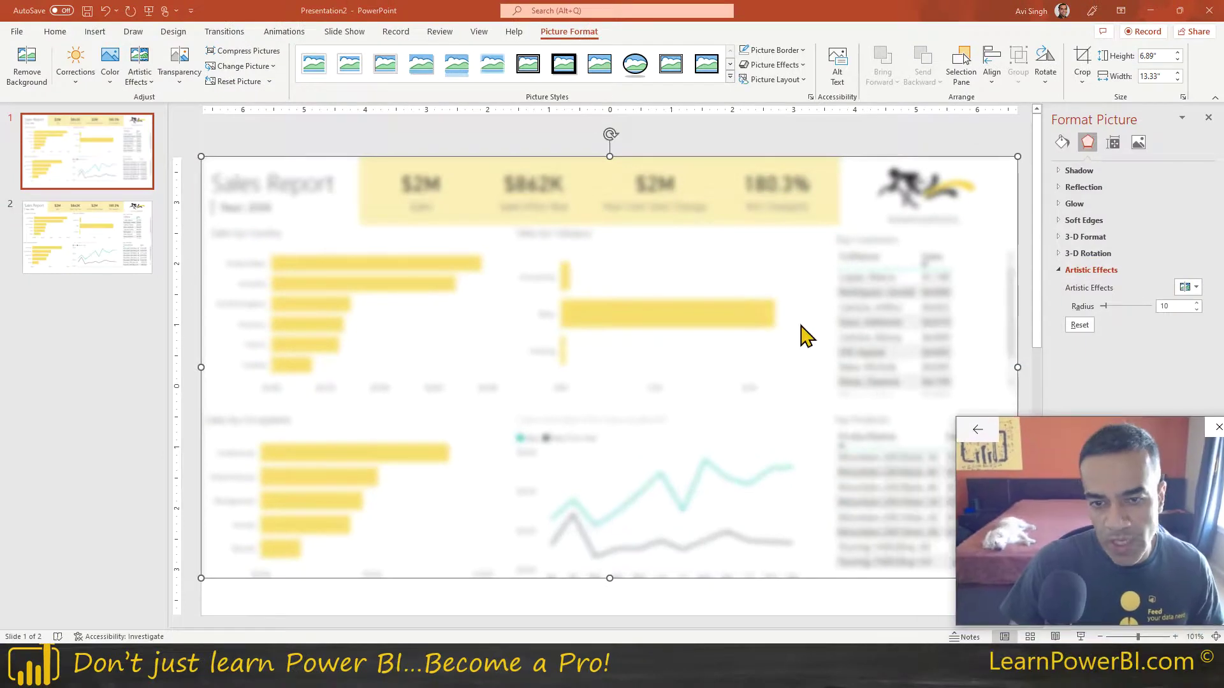
click(1197, 311)
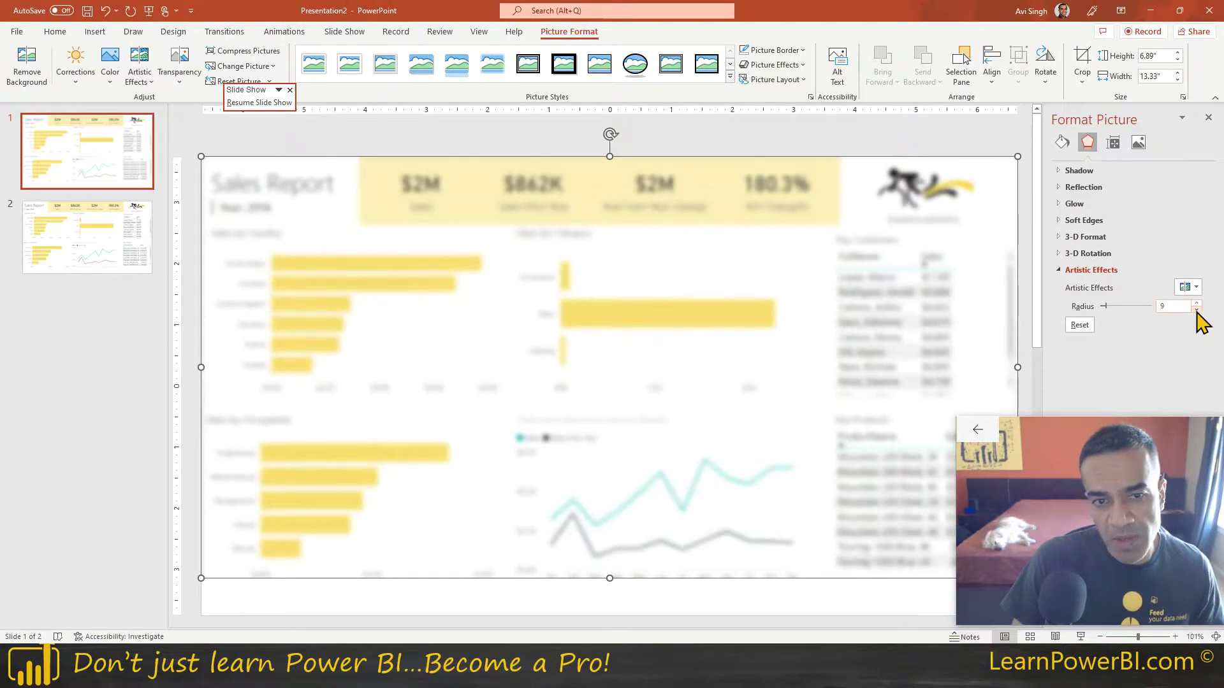
click(1196, 311)
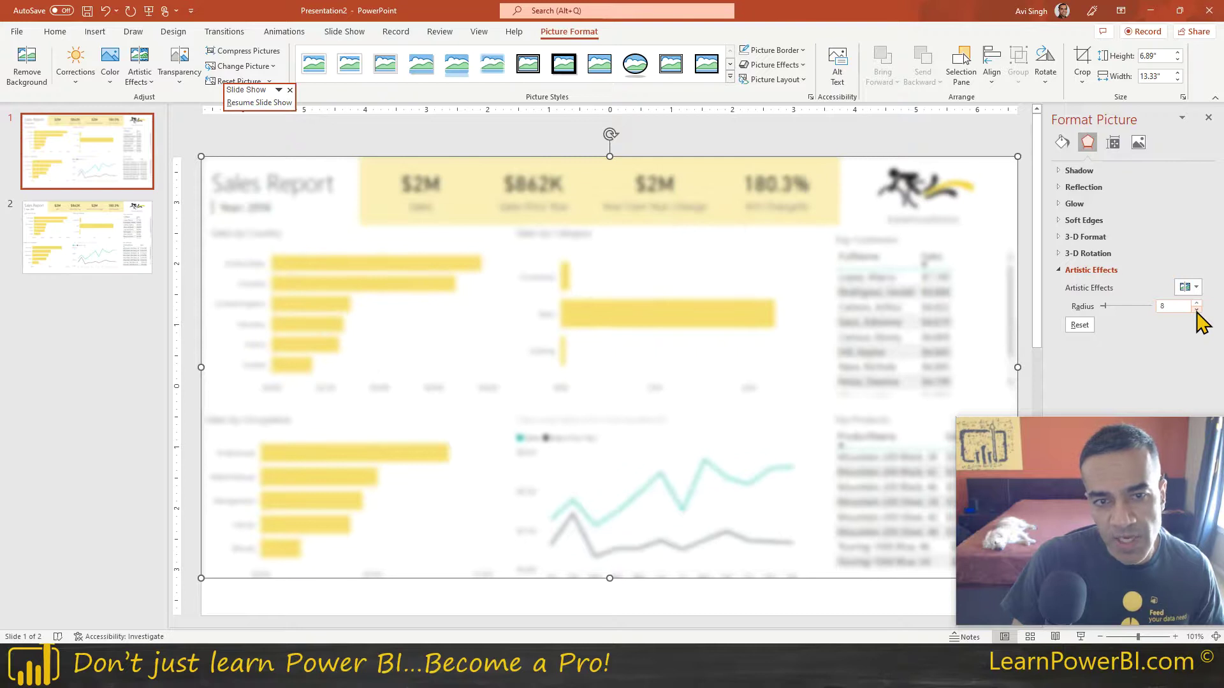
key(alt+Tab)
key(alt+Tab)
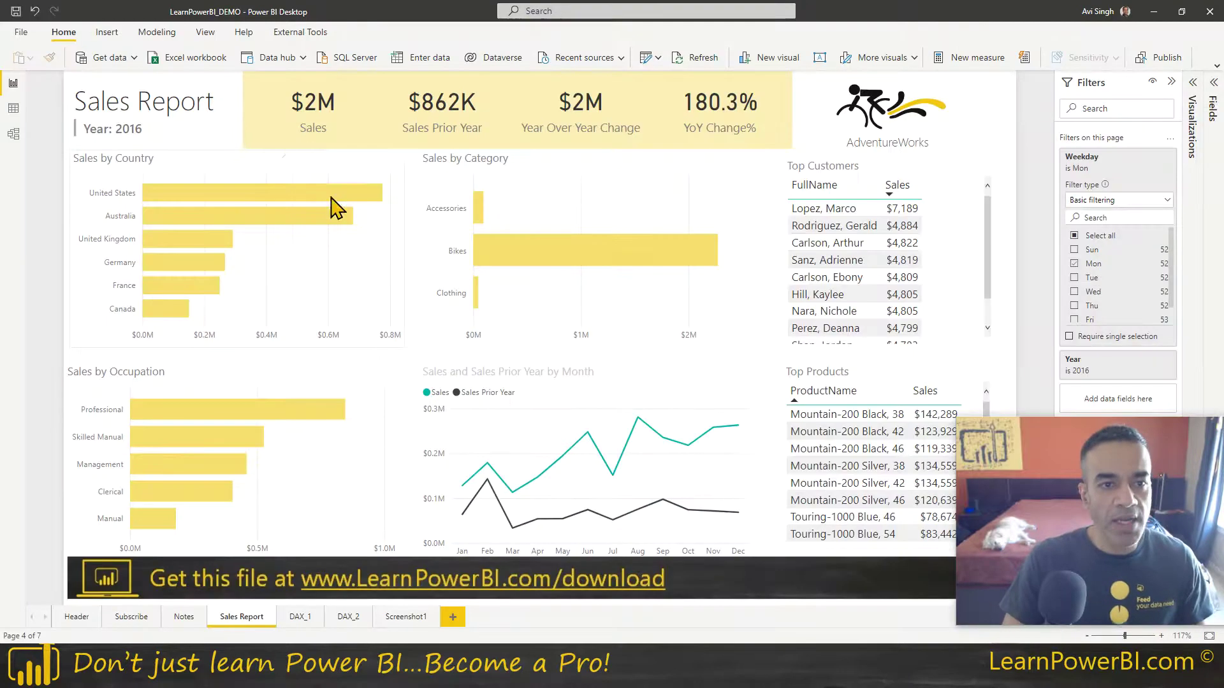
Circle the four KPI cards with a pen annotation, clear it, and return to PowerPoint.
mouse_move(322, 72)
mouse_down()
mouse_move(652, 127)
mouse_move(332, 75)
mouse_up()
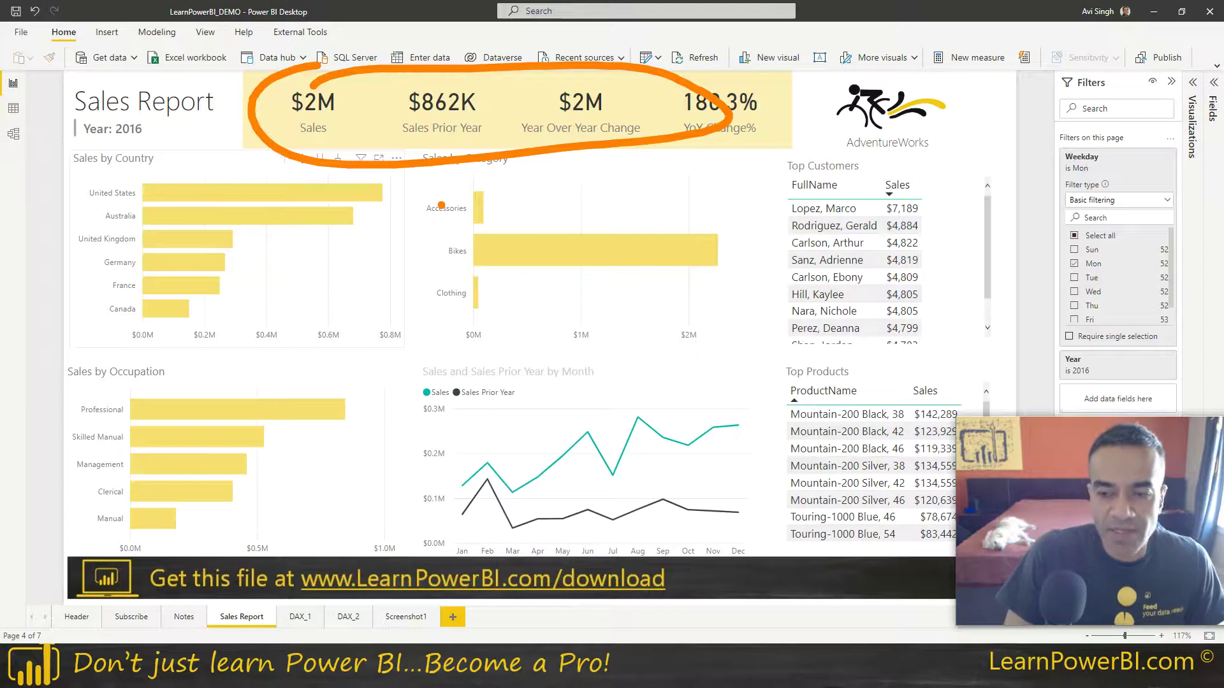
key(Escape)
key(alt+Tab)
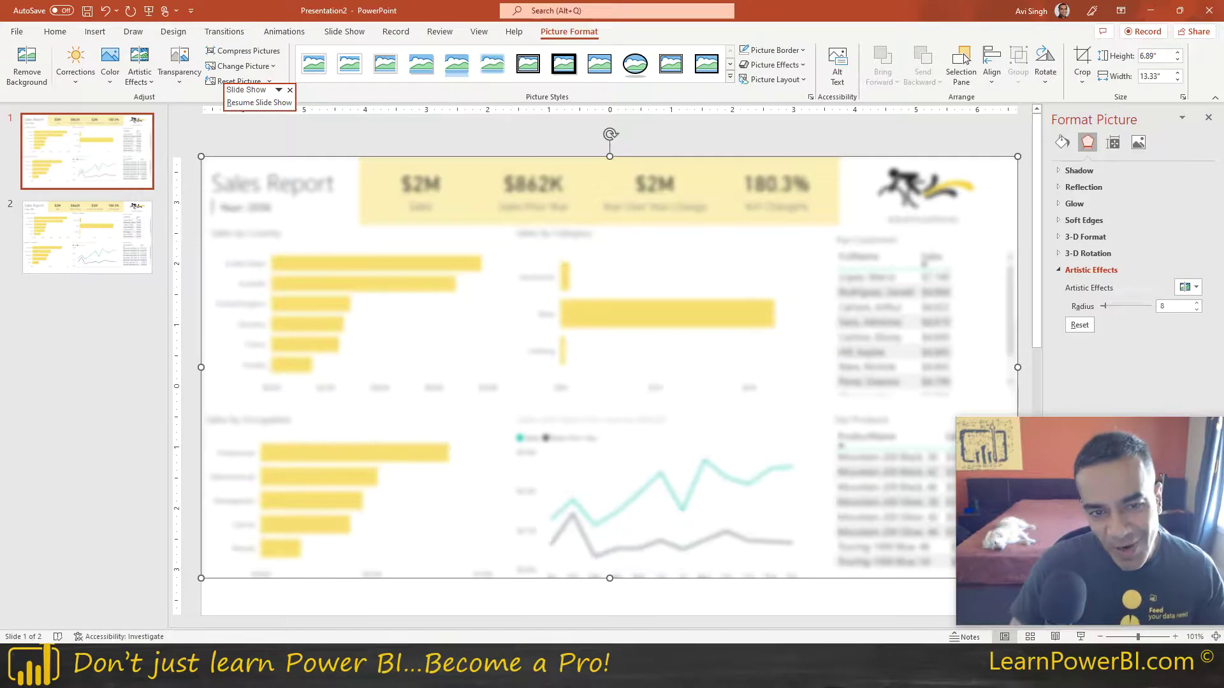
Select slide 1's blurred report picture and review the Artistic Effects choices.
key(Escape)
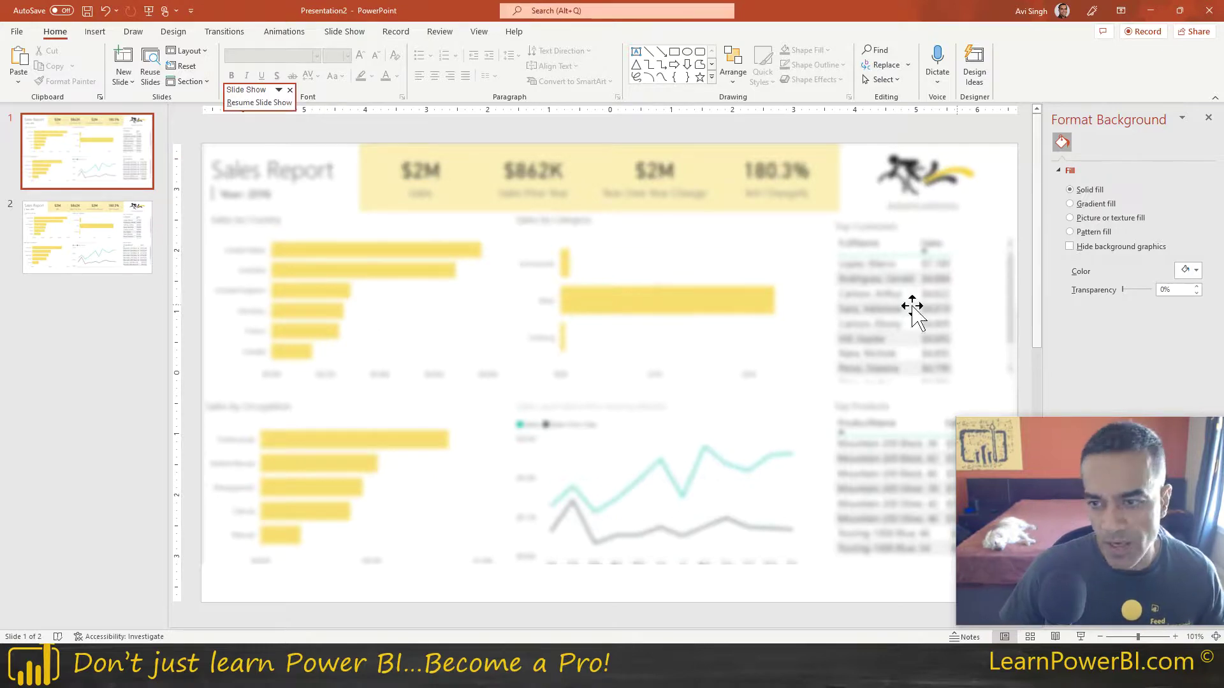
click(710, 272)
click(569, 33)
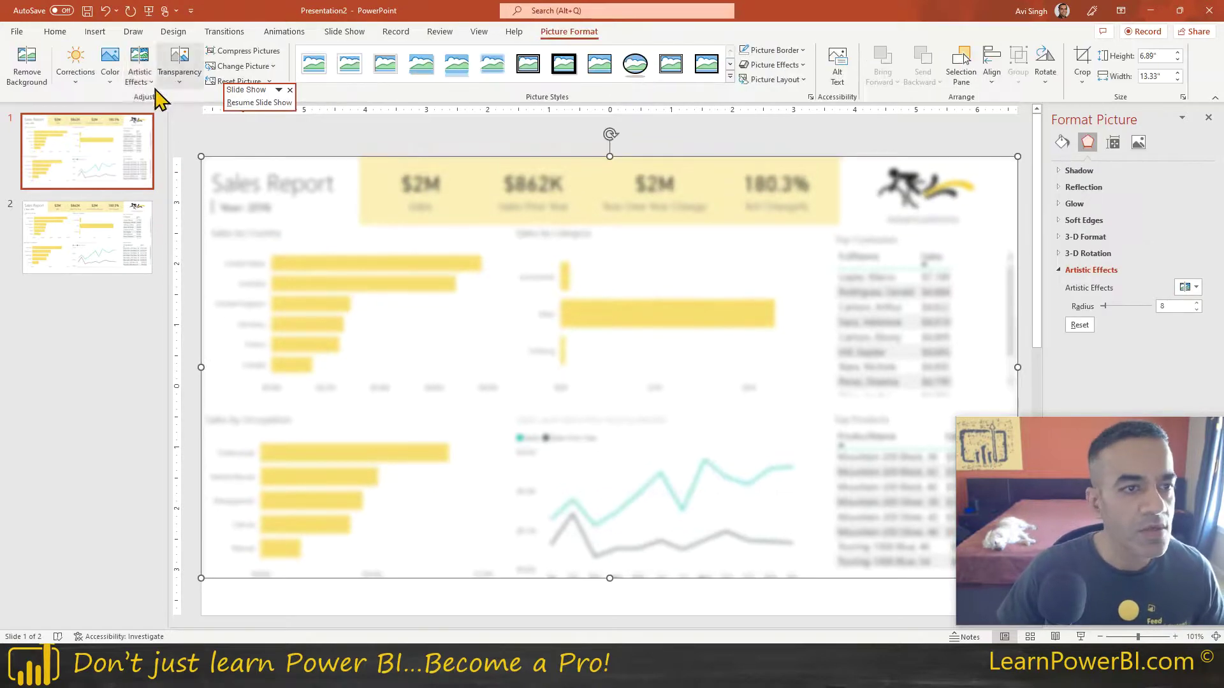
click(141, 80)
click(191, 227)
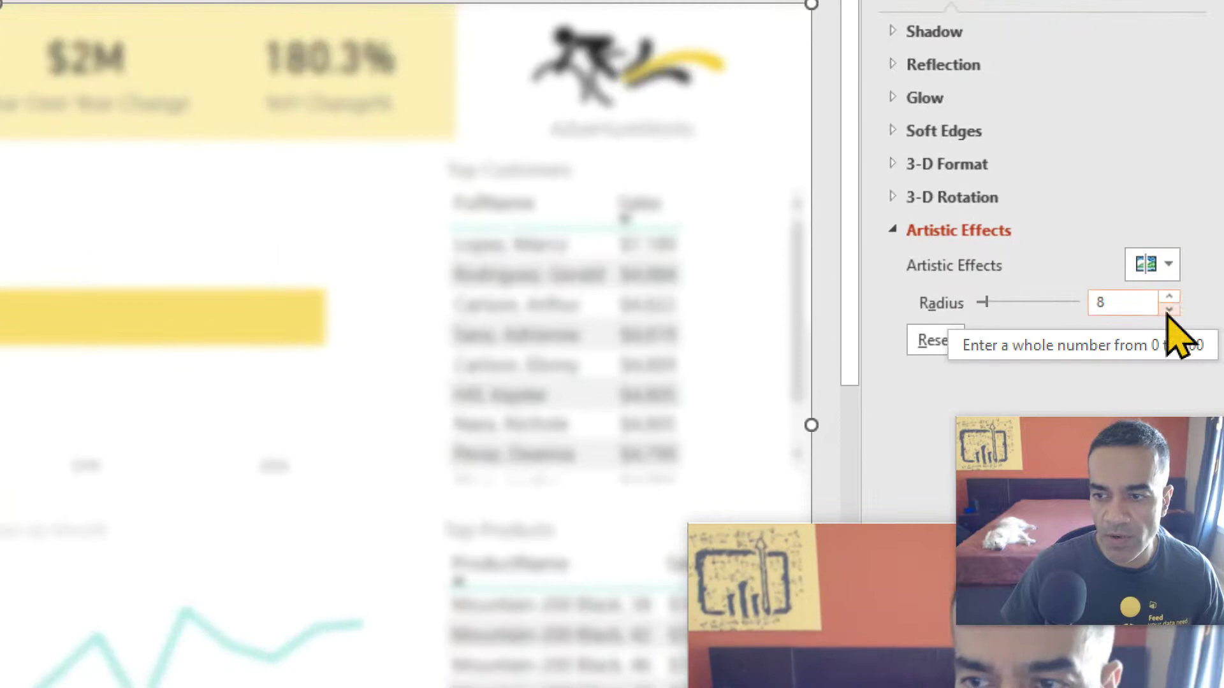
Try a blur radius of 7, return it to 8, then go to slide 2.
click(1170, 310)
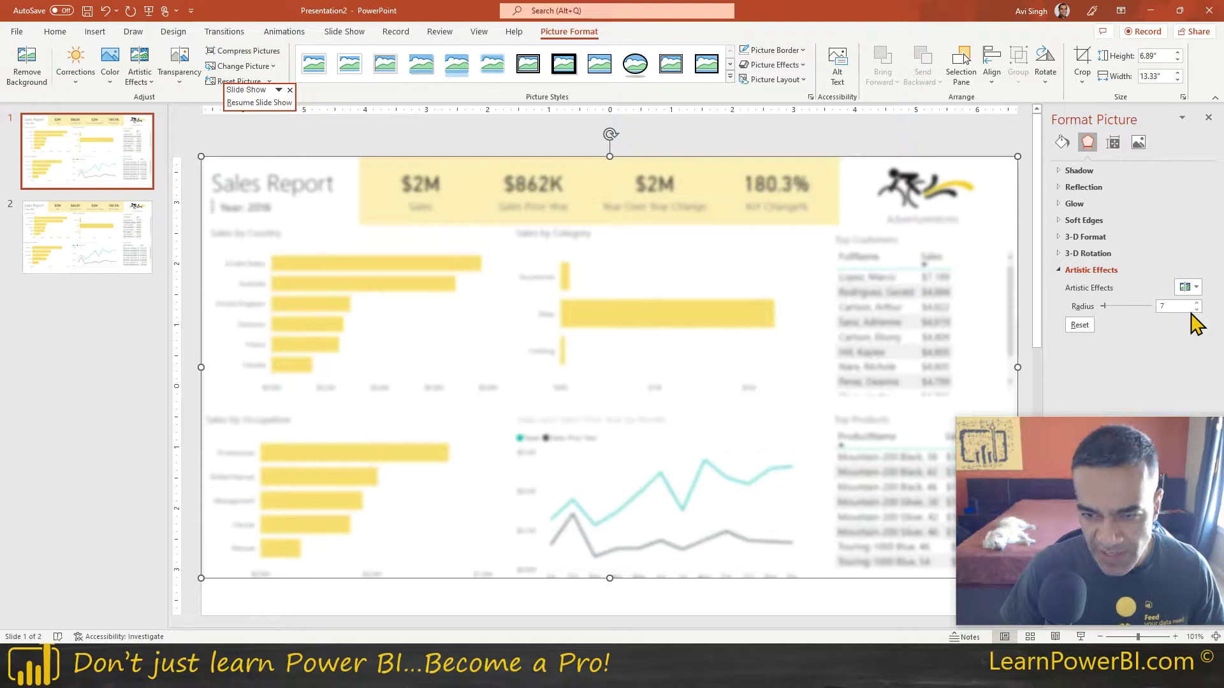
click(1198, 303)
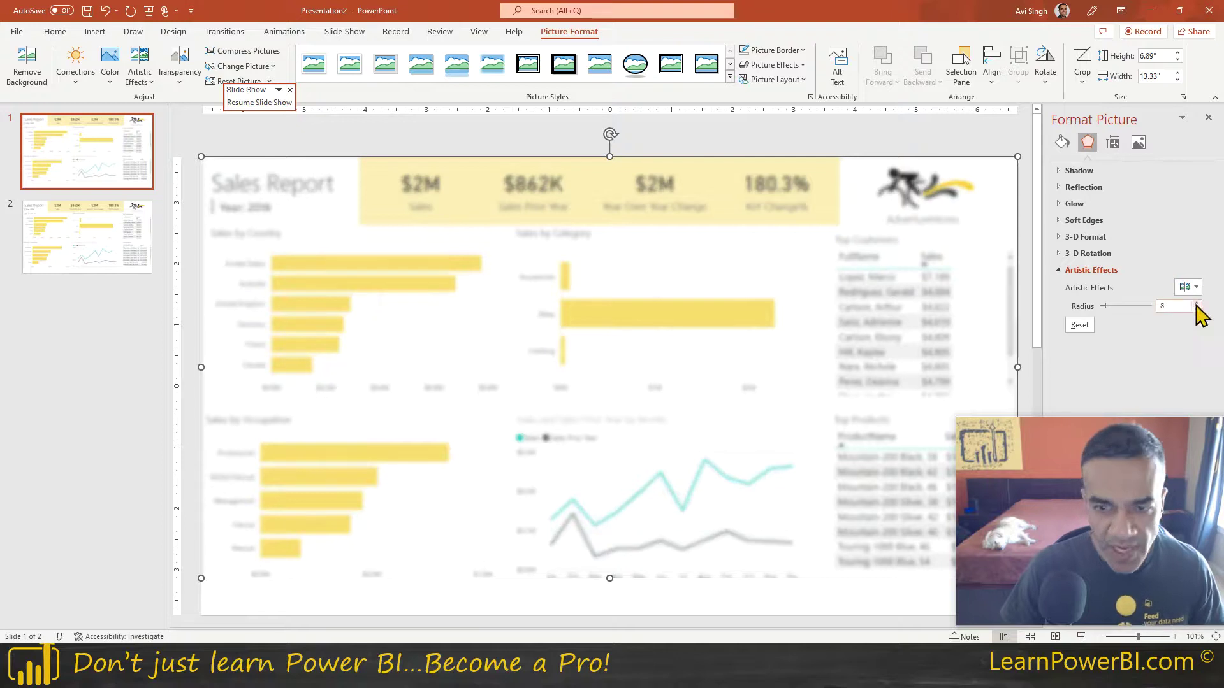
key(Escape)
click(706, 270)
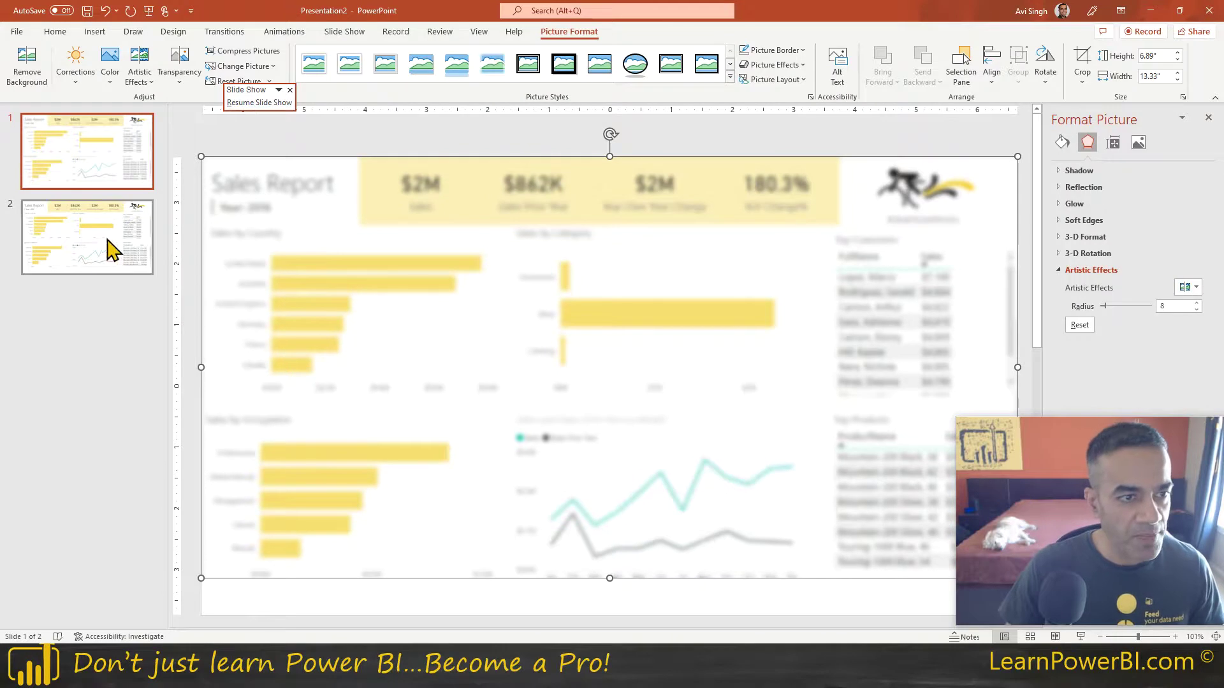
click(92, 264)
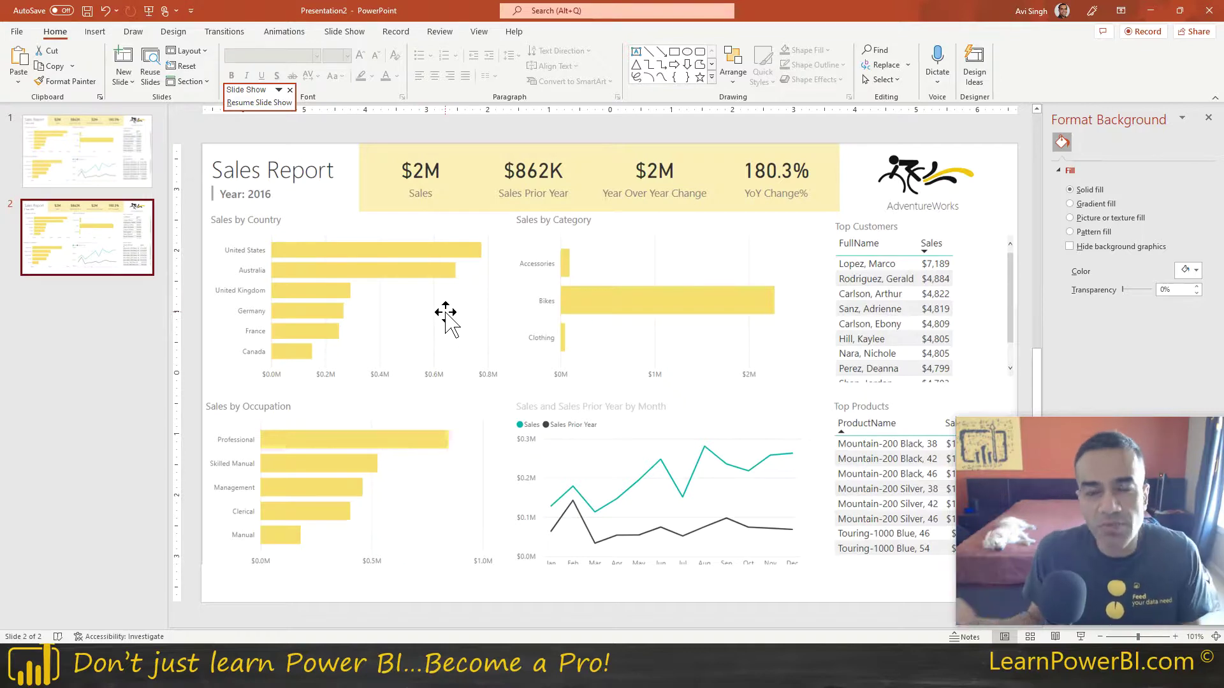
click(109, 175)
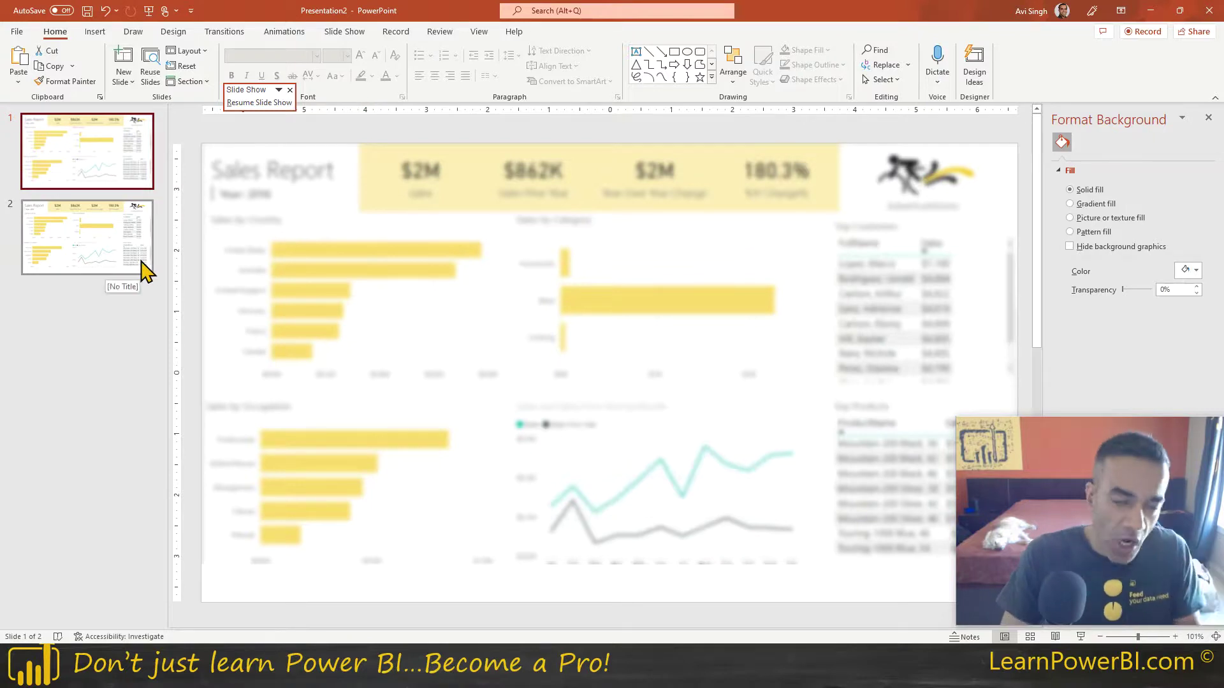
click(106, 249)
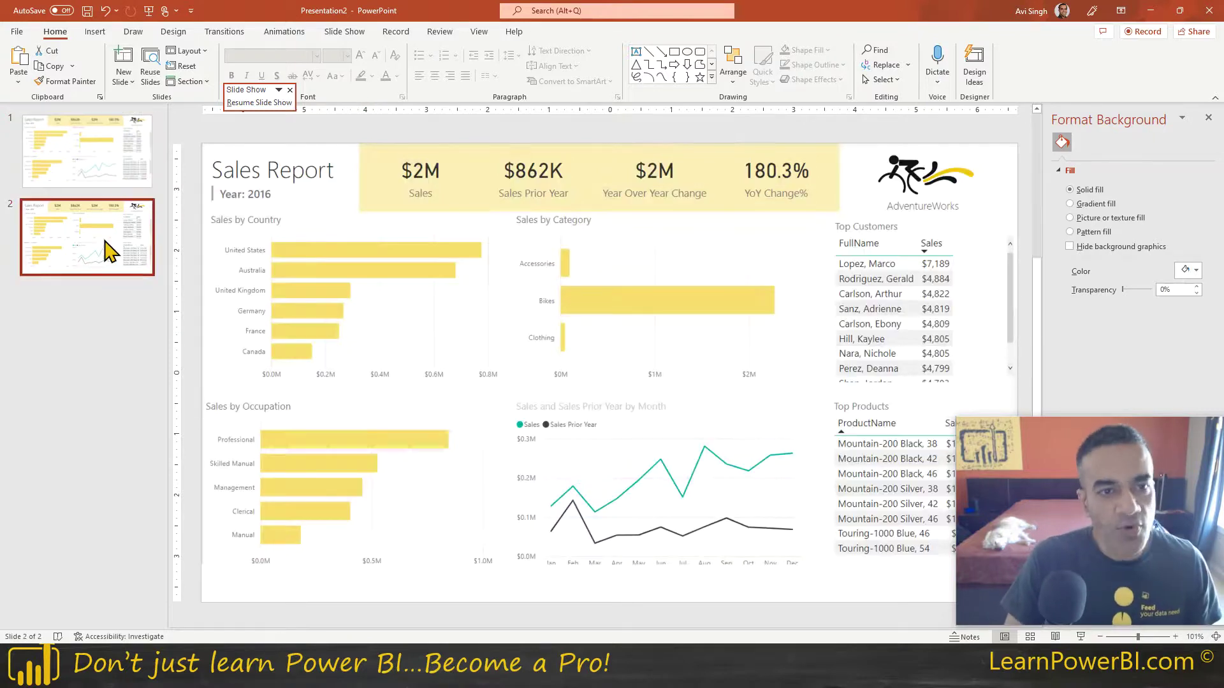
click(118, 186)
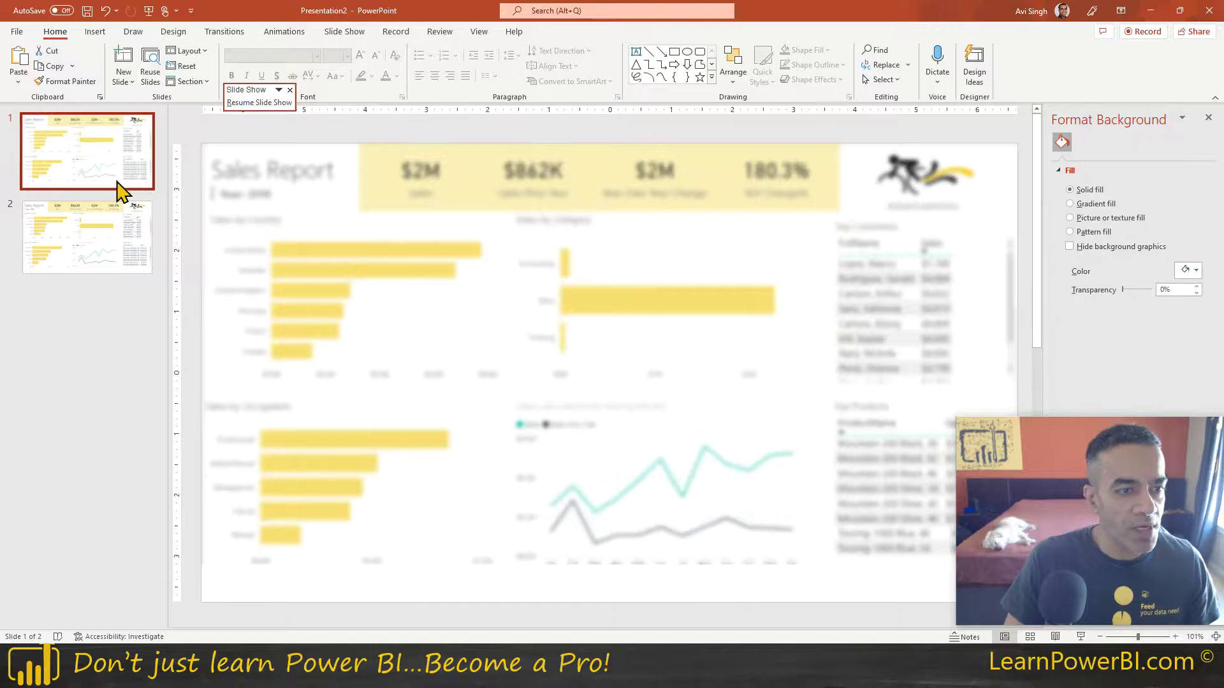
click(250, 203)
click(121, 252)
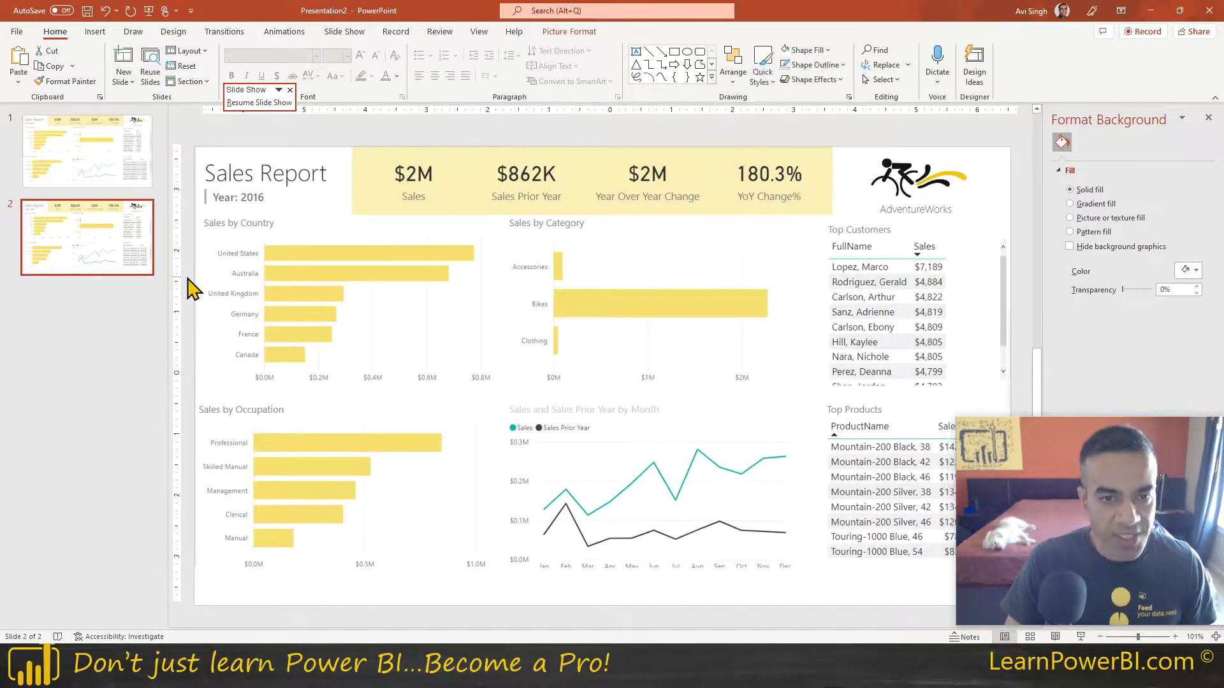
key(ctrl+v)
Align the pasted radius-8 blurred copy exactly over slide 2's sharp Sales Report.
drag(350, 285, 231, 199)
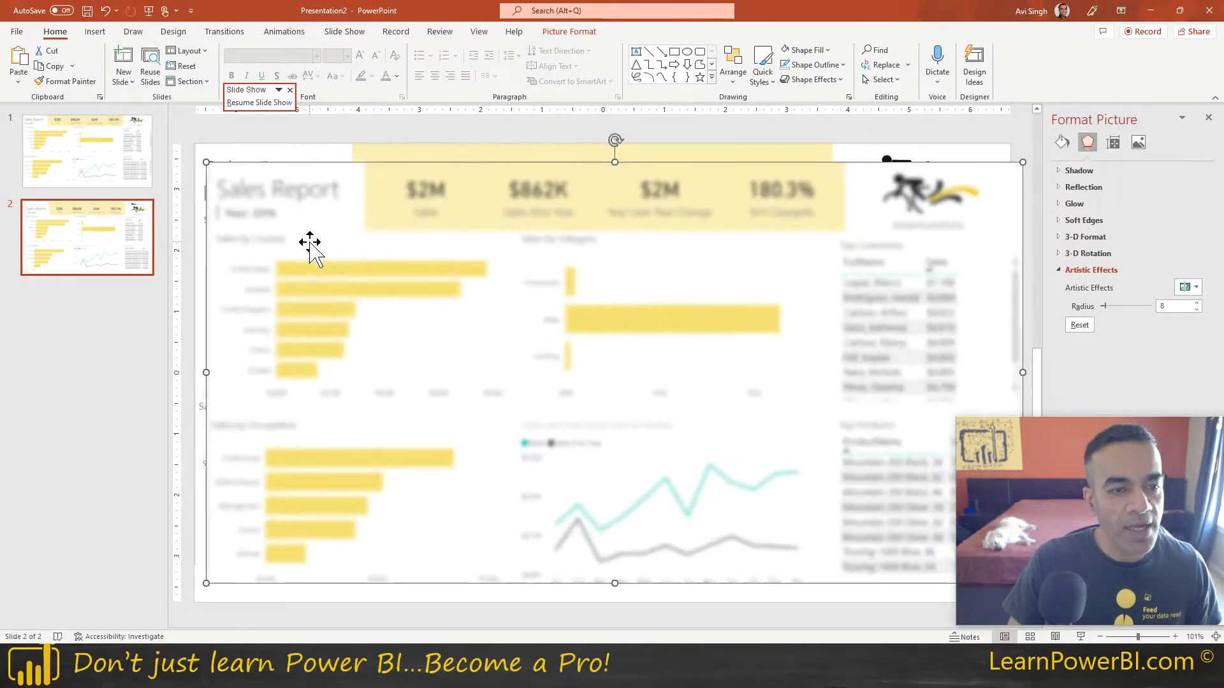
drag(435, 334, 461, 338)
mouse_move(322, 248)
mouse_down()
mouse_move(315, 230)
mouse_move(317, 243)
mouse_up()
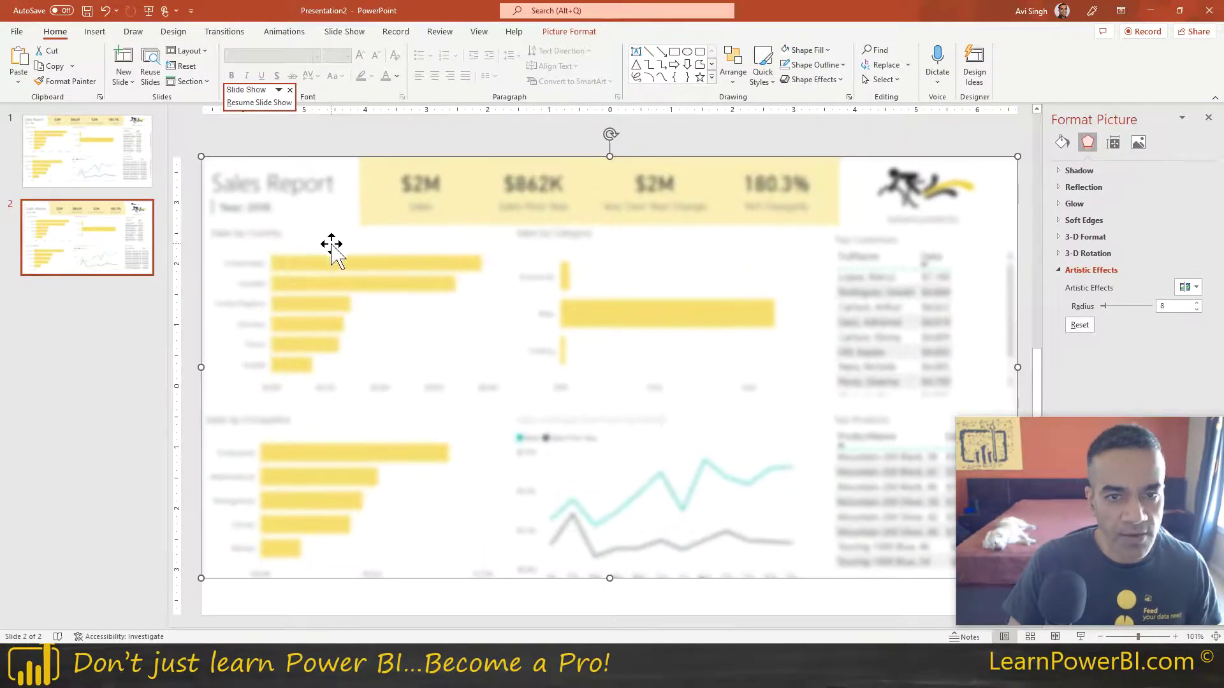
click(569, 31)
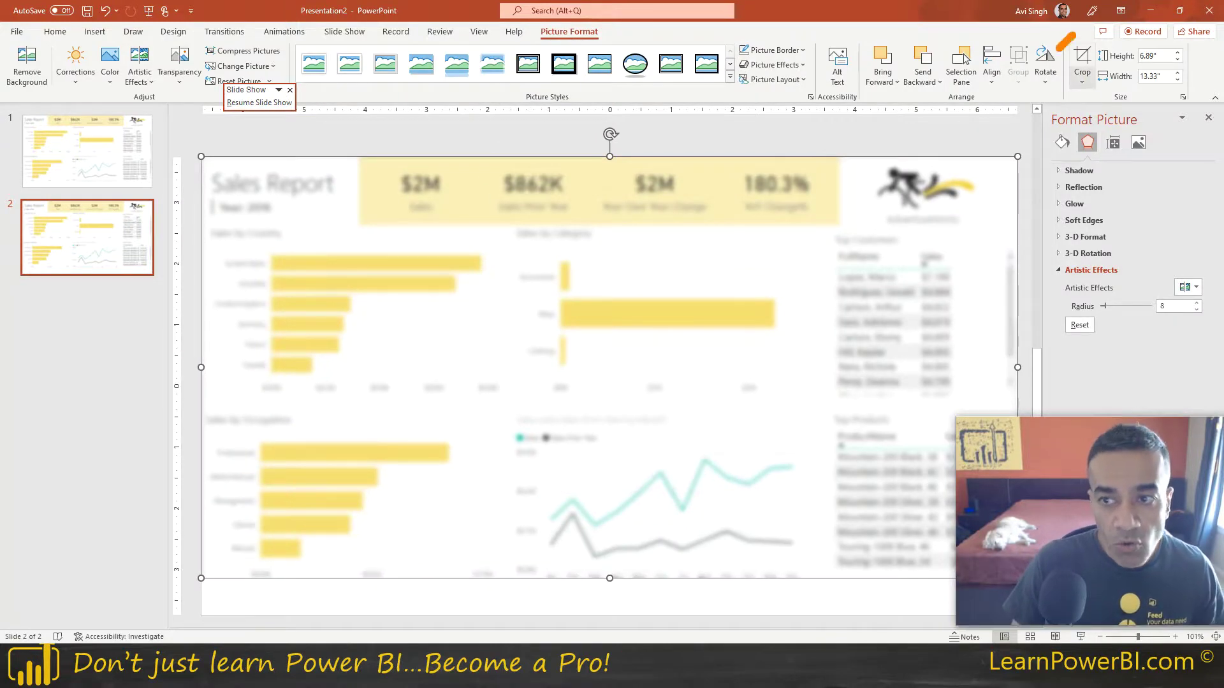
Crop the blurred copy down to just the Top Customers FullName column, excluding the Sales column.
click(1082, 63)
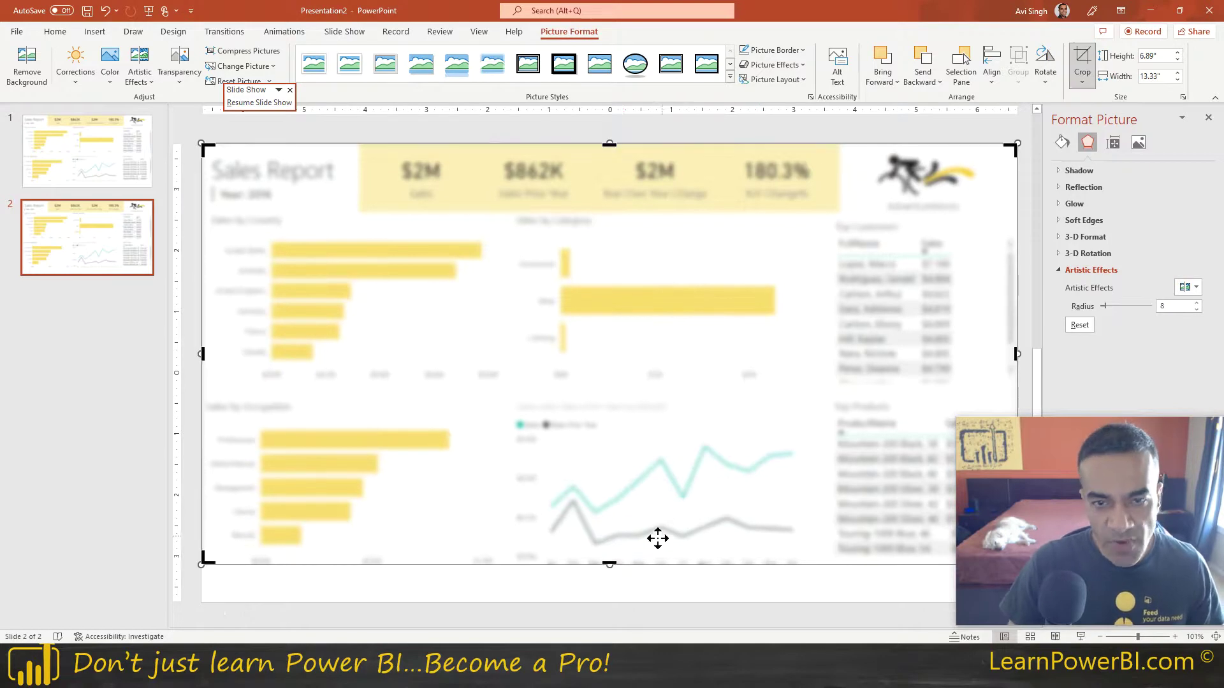
drag(610, 566, 653, 383)
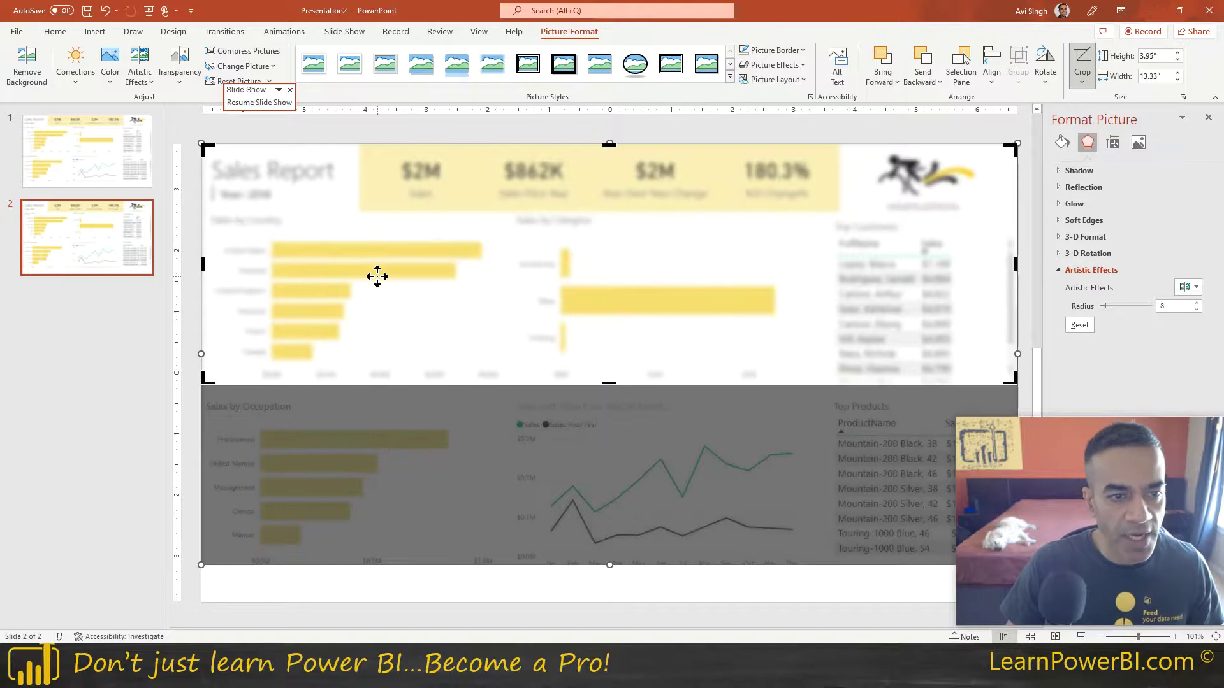
drag(201, 264, 836, 247)
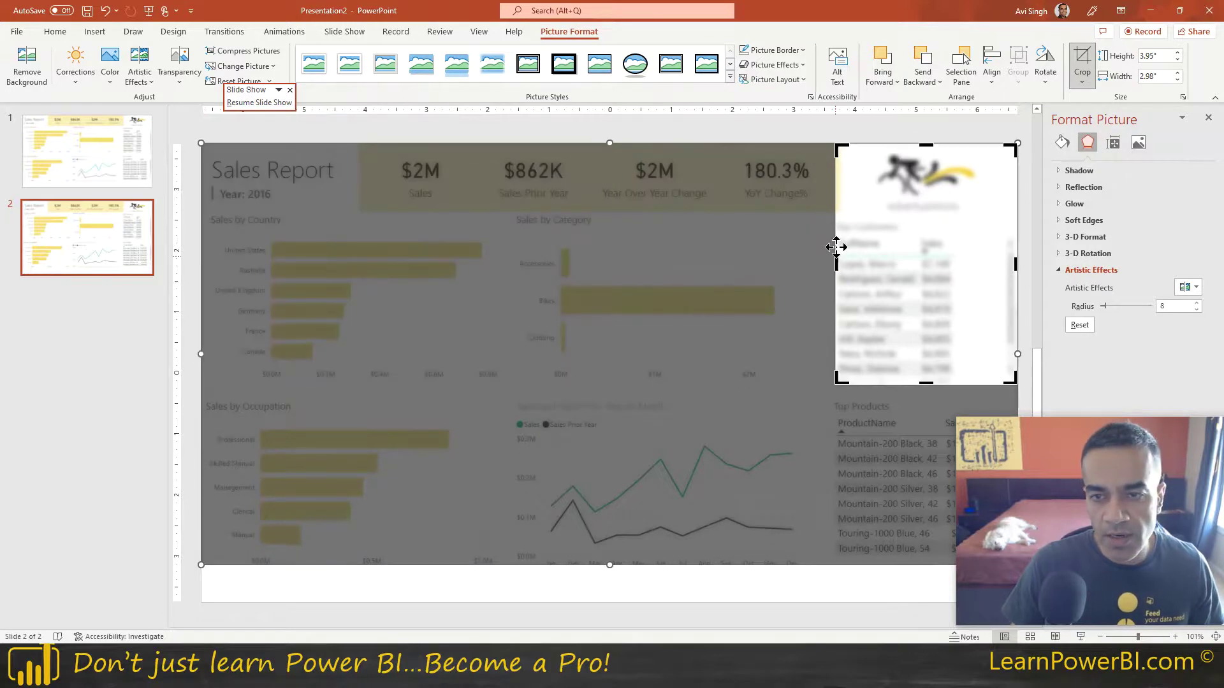
drag(927, 143, 926, 257)
drag(1017, 322, 914, 323)
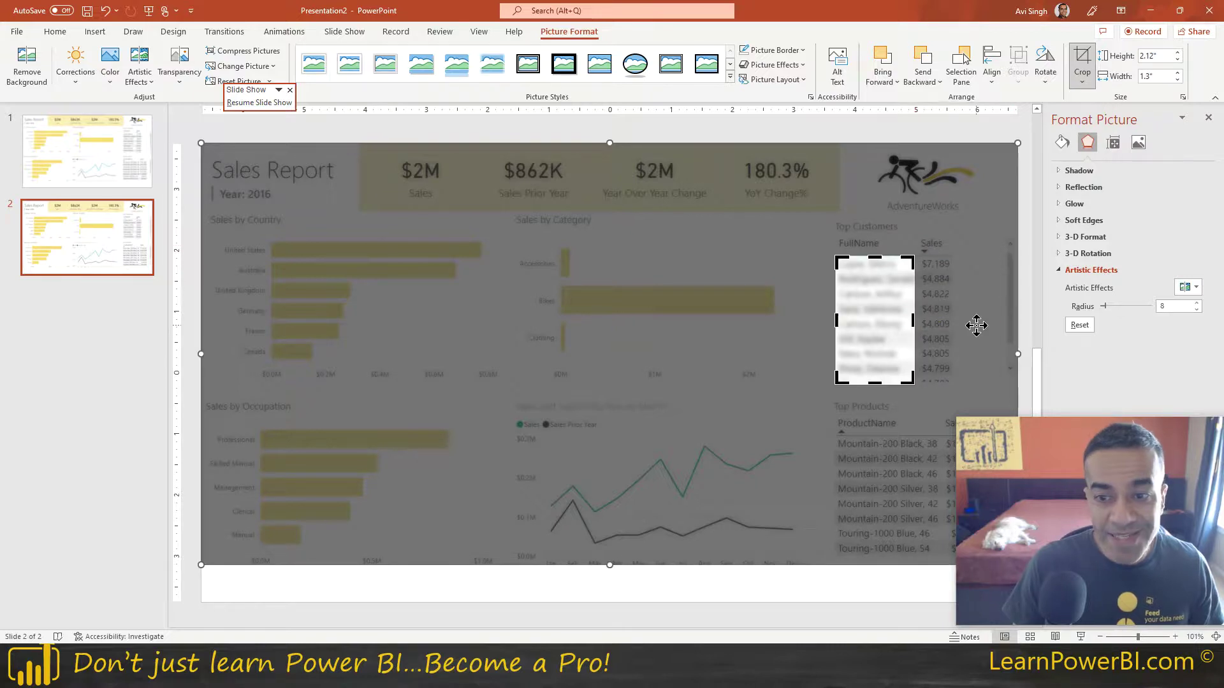
click(959, 146)
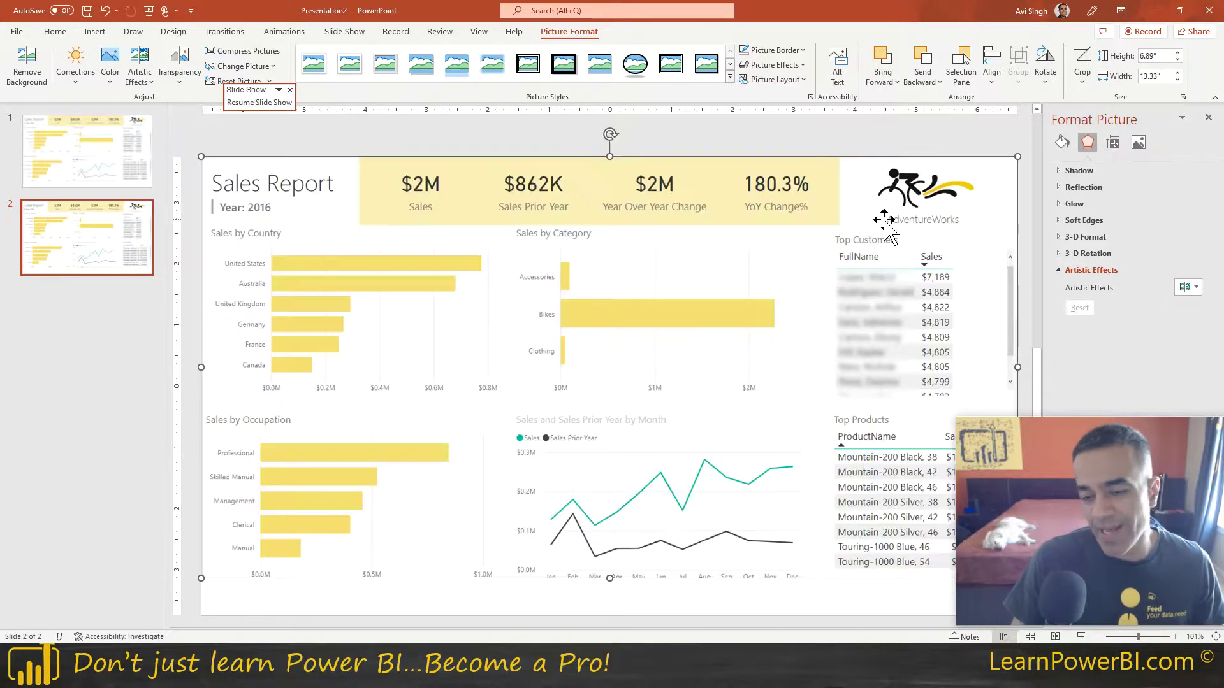